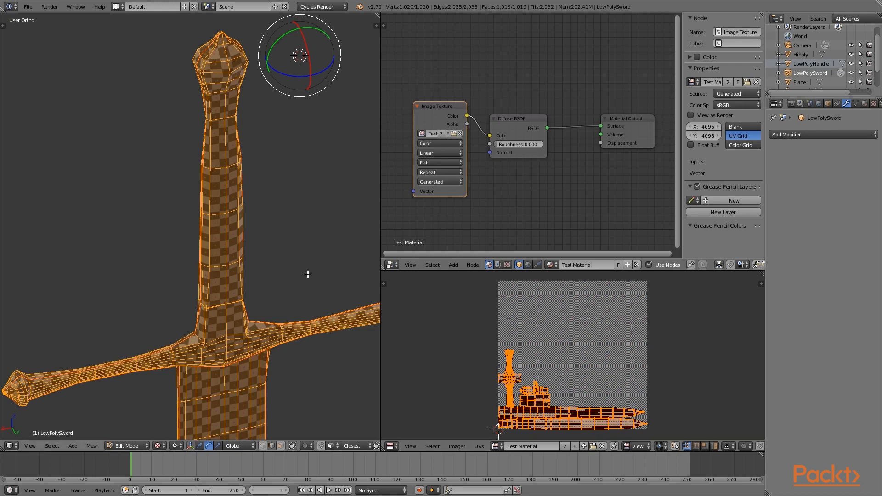
Step: Clear the 3D view's Lock to Object setting so it no longer follows LowPolySword
{"action": "scroll", "coordinate": [304, 260], "scroll_direction": "down", "scroll_amount": 1}
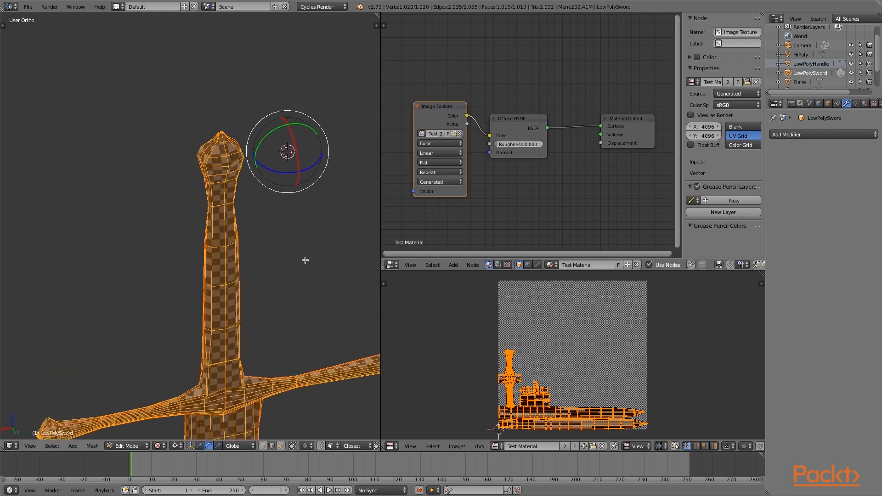
{"action": "scroll", "coordinate": [305, 260], "scroll_direction": "up", "scroll_amount": 2}
{"action": "scroll", "coordinate": [305, 260], "scroll_direction": "up", "scroll_amount": 5, "text": "shift"}
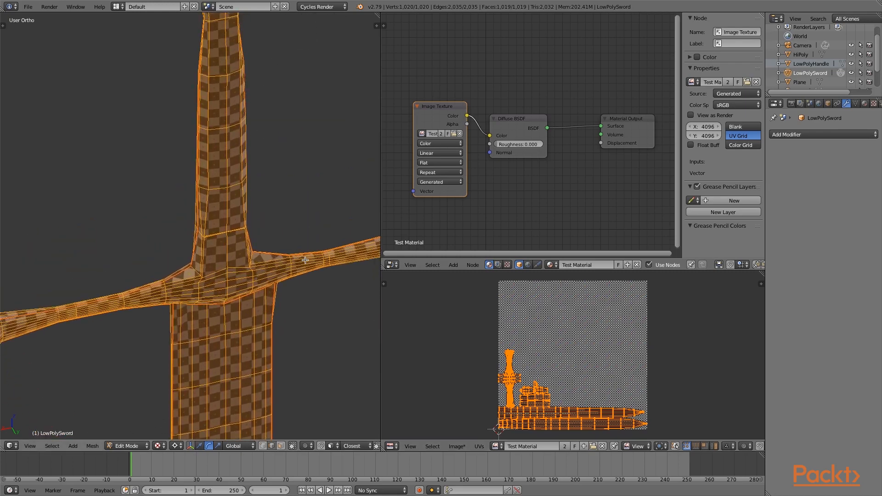
{"action": "scroll", "coordinate": [305, 260], "scroll_direction": "down", "scroll_amount": 5}
{"action": "scroll", "coordinate": [305, 260], "scroll_direction": "up", "scroll_amount": 10, "text": "shift"}
{"action": "scroll", "coordinate": [305, 260], "scroll_direction": "down", "scroll_amount": 12, "text": "shift"}
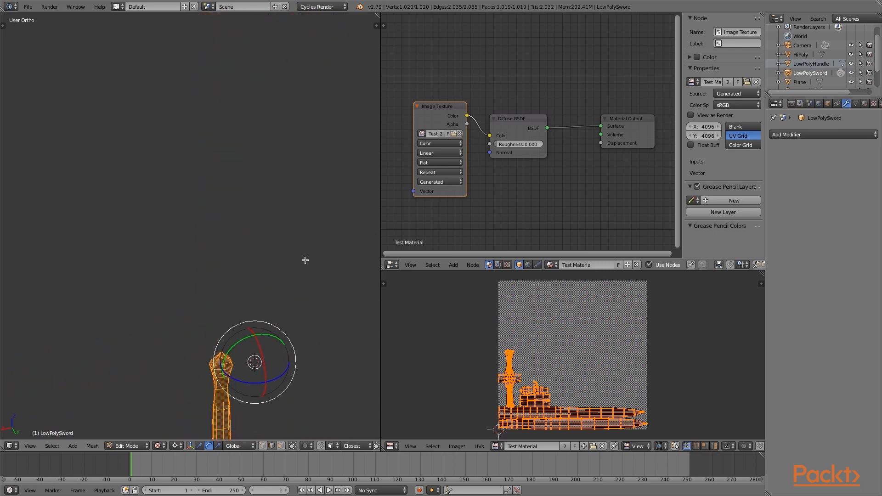
{"action": "key", "text": "n"}
{"action": "scroll", "coordinate": [305, 260], "scroll_direction": "up", "scroll_amount": 1}
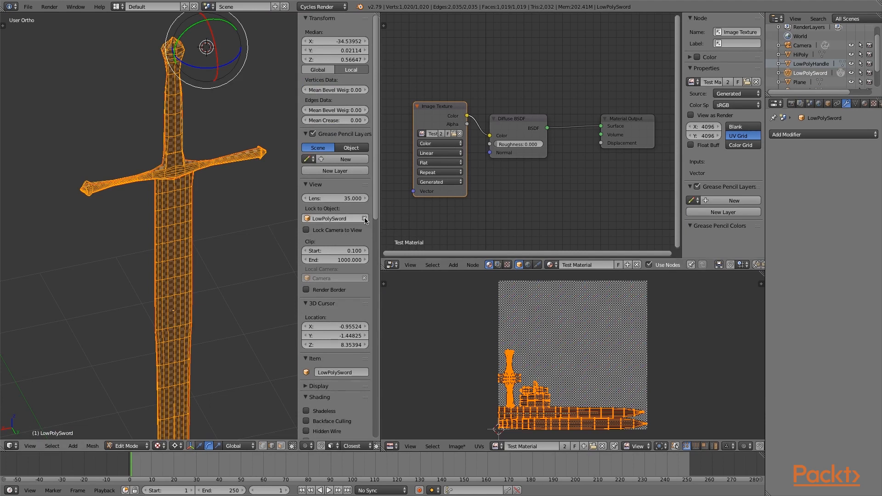
{"action": "left_click", "coordinate": [365, 218]}
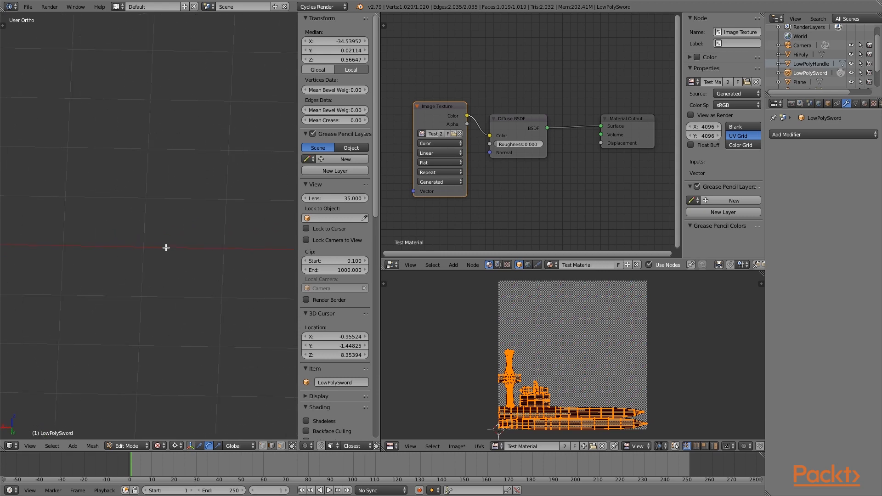
Step: Deselect all of the LowPolySword mesh geometry
{"action": "scroll", "coordinate": [166, 248], "scroll_direction": "down", "scroll_amount": 9}
{"action": "scroll", "coordinate": [165, 247], "scroll_direction": "up", "scroll_amount": 3}
{"action": "scroll", "coordinate": [166, 247], "scroll_direction": "up", "scroll_amount": 7, "text": "shift"}
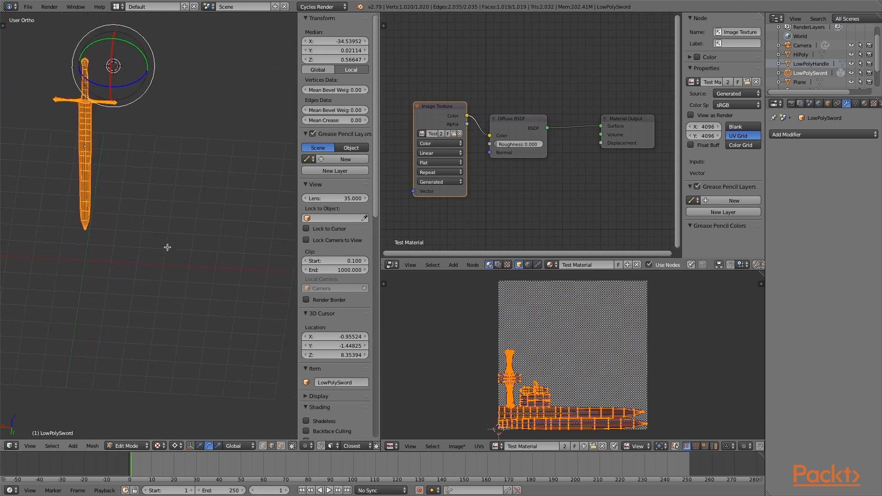
{"action": "scroll", "coordinate": [167, 247], "scroll_direction": "down", "scroll_amount": 3, "text": "ctrl"}
{"action": "scroll", "coordinate": [168, 247], "scroll_direction": "down", "scroll_amount": 3, "text": "ctrl"}
{"action": "key", "text": "a"}
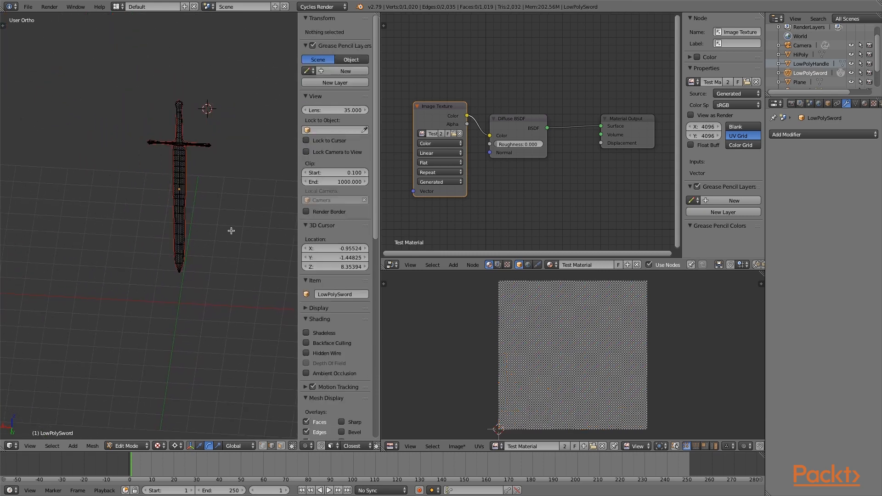
{"action": "scroll", "coordinate": [231, 216], "scroll_direction": "up", "scroll_amount": 2, "text": "shift"}
{"action": "key", "text": "a"}
{"action": "key", "text": "a"}
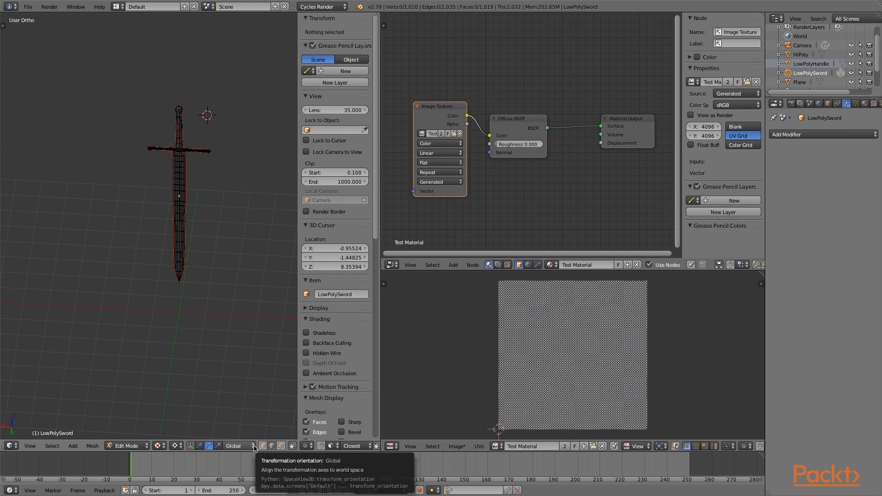
Step: Move the HiPoly sword from its own layer to the first layer and display that layer
{"action": "left_click", "coordinate": [801, 55]}
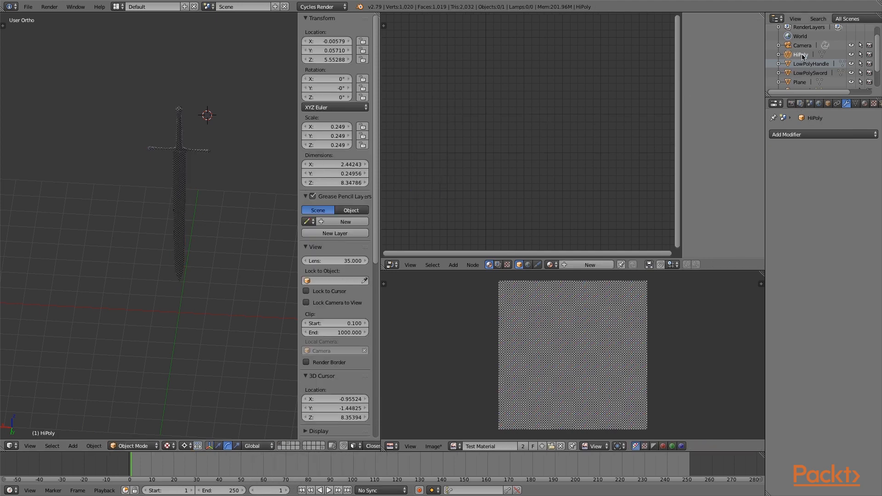
{"action": "left_click", "coordinate": [303, 449]}
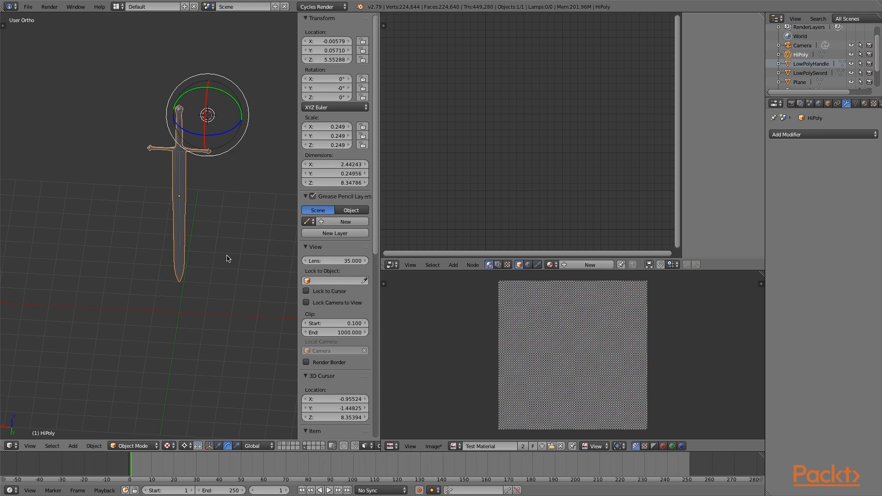
{"action": "key", "text": "m"}
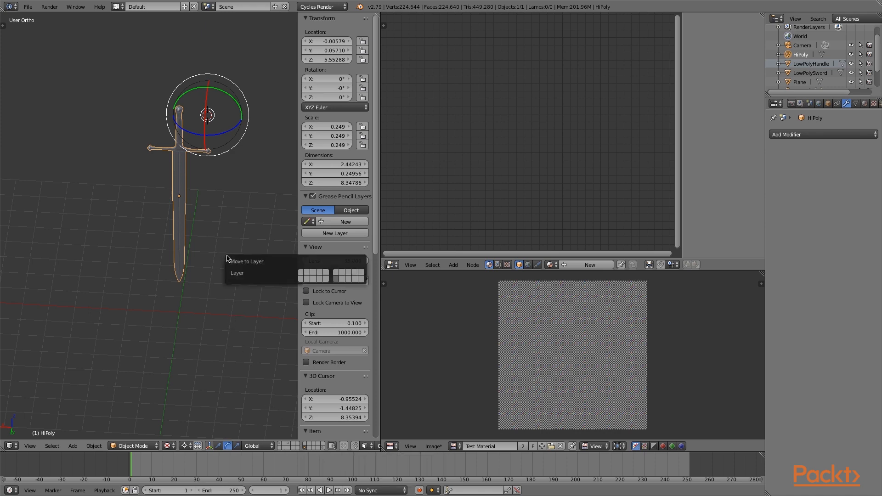
{"action": "left_click", "coordinate": [301, 273]}
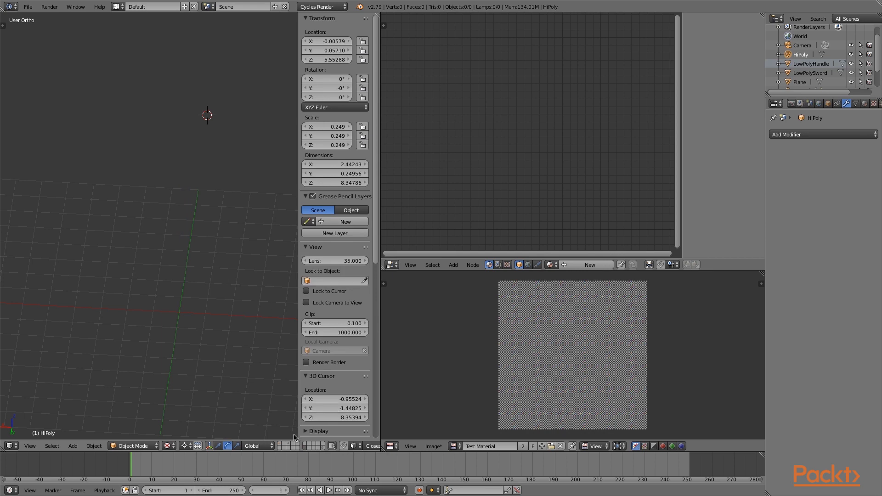
{"action": "left_click", "coordinate": [280, 444]}
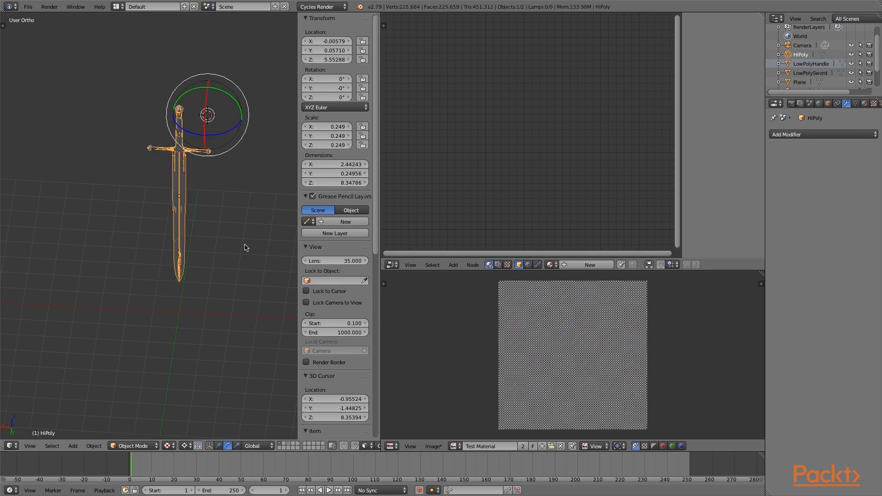
Step: Add LowPolySword to the selection with HiPoly and clear both objects' locations to the world origin
{"action": "middle_click_drag", "start_coordinate": [220, 201], "coordinate": [220, 201]}
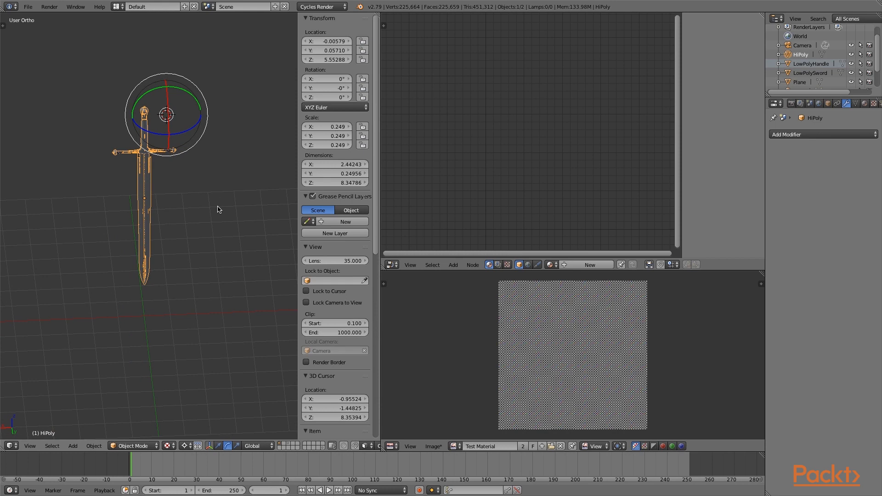
{"action": "middle_click_drag", "start_coordinate": [218, 210], "coordinate": [217, 210]}
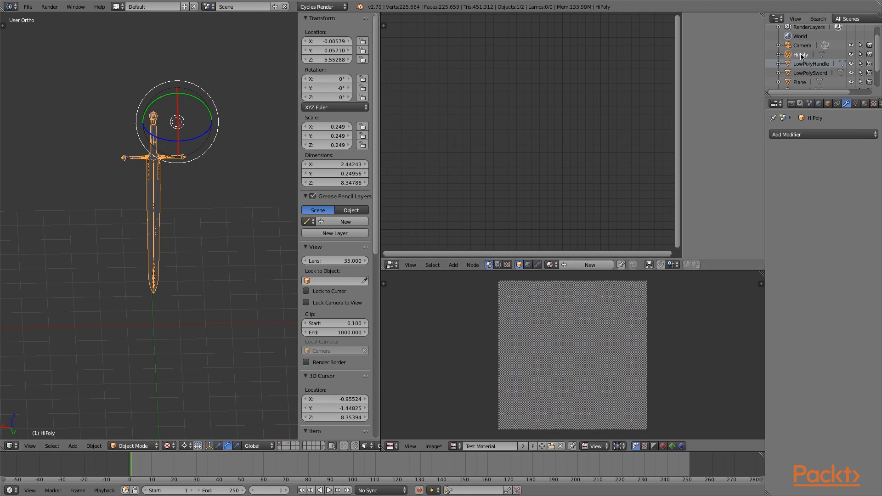
{"action": "left_click", "coordinate": [811, 75]}
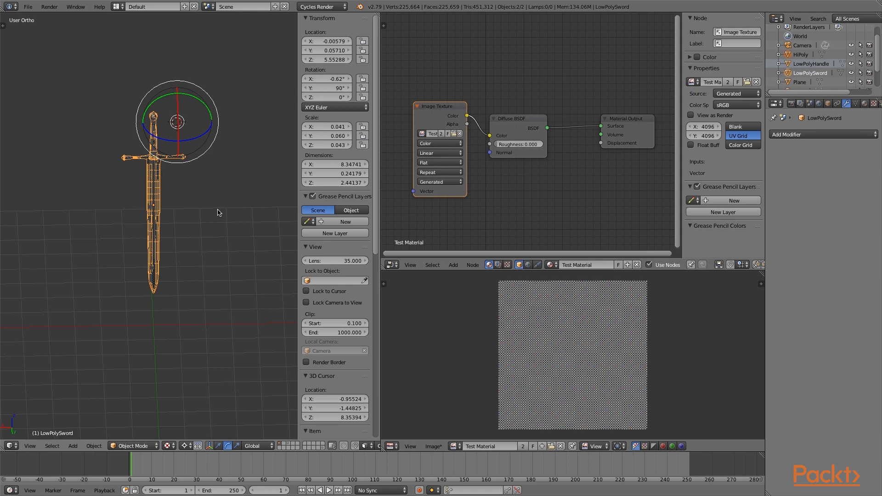
{"action": "key", "text": "alt+g"}
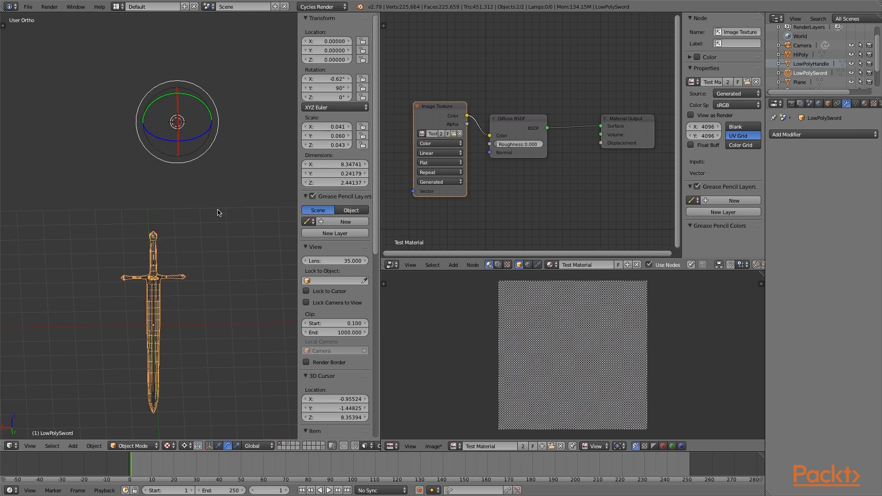
Step: Examine how the HiPoly and LowPolySword meshes overlap at the world origin, from the pommel to the blade tip
{"action": "scroll", "coordinate": [199, 267], "scroll_direction": "up", "scroll_amount": 2}
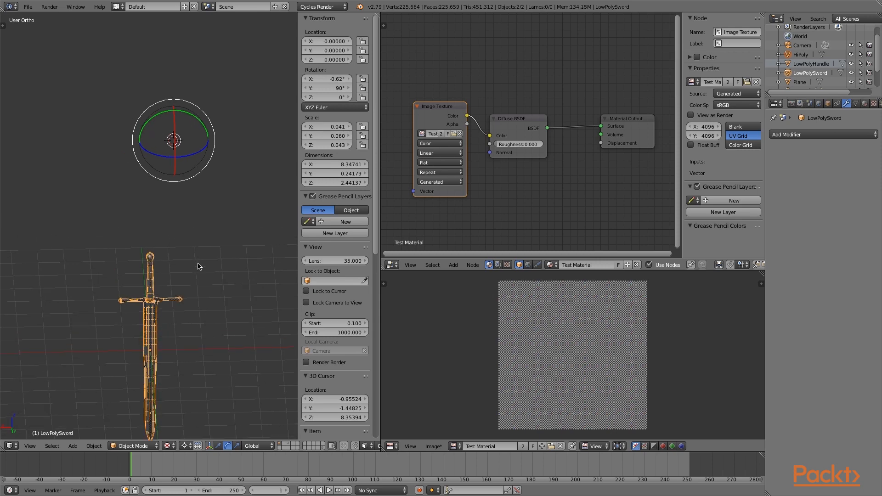
{"action": "scroll", "coordinate": [199, 266], "scroll_direction": "down", "scroll_amount": 3, "text": "ctrl"}
{"action": "scroll", "coordinate": [199, 266], "scroll_direction": "down", "scroll_amount": 2, "text": "ctrl"}
{"action": "scroll", "coordinate": [199, 266], "scroll_direction": "up", "scroll_amount": 8, "text": "shift"}
{"action": "scroll", "coordinate": [199, 266], "scroll_direction": "down", "scroll_amount": 12, "text": "shift"}
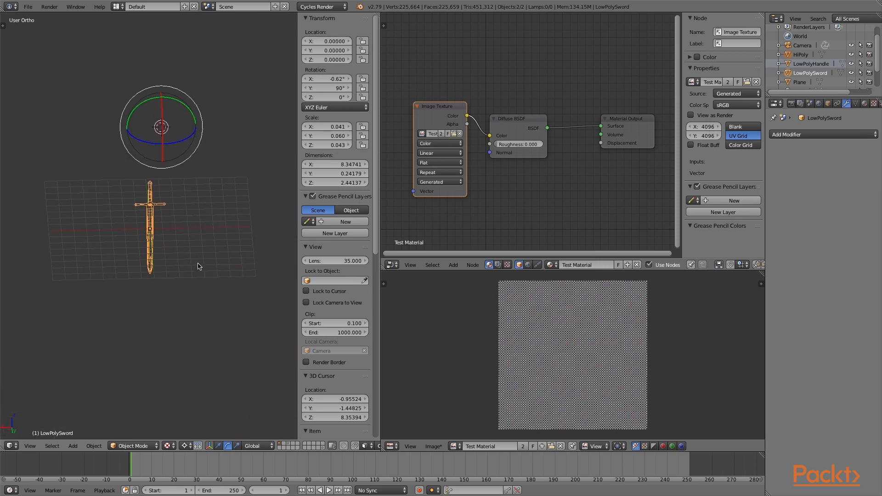
{"action": "scroll", "coordinate": [199, 267], "scroll_direction": "up", "scroll_amount": 3, "text": "ctrl"}
{"action": "scroll", "coordinate": [199, 266], "scroll_direction": "up", "scroll_amount": 4, "text": "ctrl"}
{"action": "scroll", "coordinate": [199, 267], "scroll_direction": "up", "scroll_amount": 6, "text": "shift"}
{"action": "scroll", "coordinate": [199, 267], "scroll_direction": "down", "scroll_amount": 2}
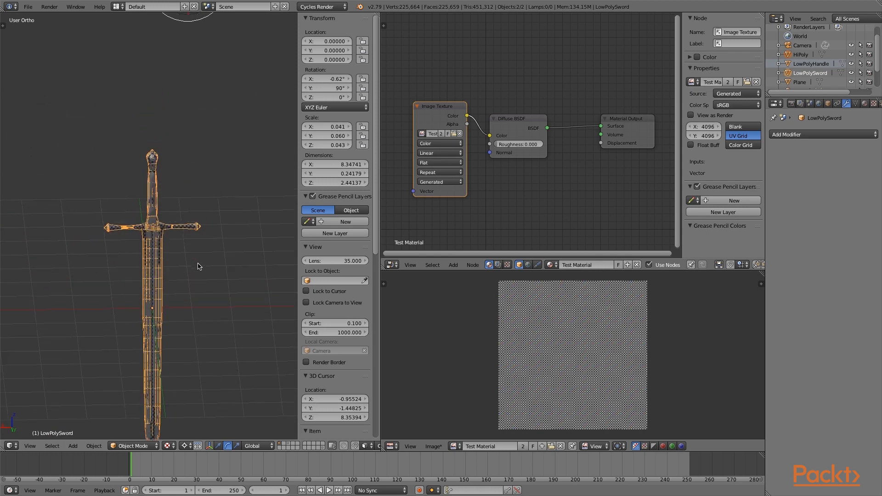
{"action": "scroll", "coordinate": [199, 266], "scroll_direction": "down", "scroll_amount": 6, "text": "shift"}
{"action": "scroll", "coordinate": [198, 266], "scroll_direction": "down", "scroll_amount": 3, "text": "shift"}
{"action": "scroll", "coordinate": [198, 267], "scroll_direction": "up", "scroll_amount": 12, "text": "shift"}
{"action": "scroll", "coordinate": [198, 266], "scroll_direction": "down", "scroll_amount": 4, "text": "shift"}
{"action": "scroll", "coordinate": [198, 266], "scroll_direction": "down", "scroll_amount": 5}
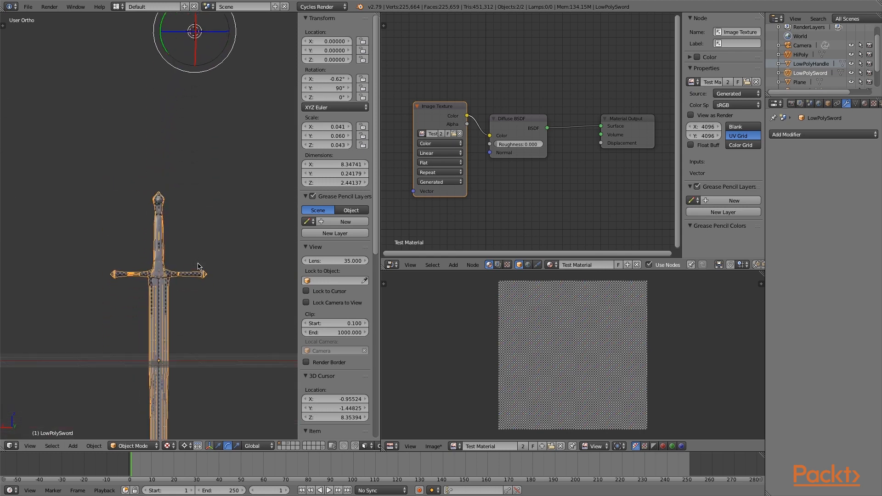
{"action": "scroll", "coordinate": [198, 267], "scroll_direction": "up", "scroll_amount": 2}
{"action": "scroll", "coordinate": [198, 267], "scroll_direction": "right", "scroll_amount": 3}
{"action": "scroll", "coordinate": [198, 267], "scroll_direction": "left", "scroll_amount": 5}
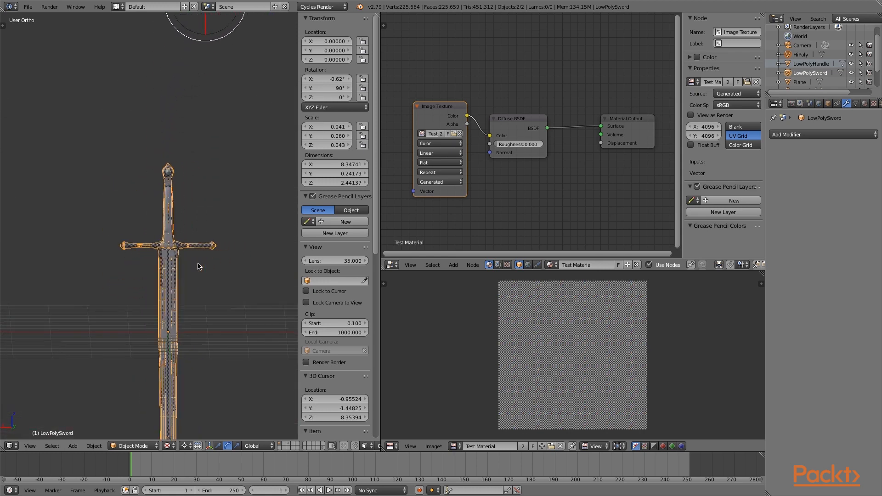
{"action": "scroll", "coordinate": [198, 266], "scroll_direction": "up", "scroll_amount": 1, "text": "ctrl"}
{"action": "scroll", "coordinate": [198, 266], "scroll_direction": "down", "scroll_amount": 3, "text": "ctrl"}
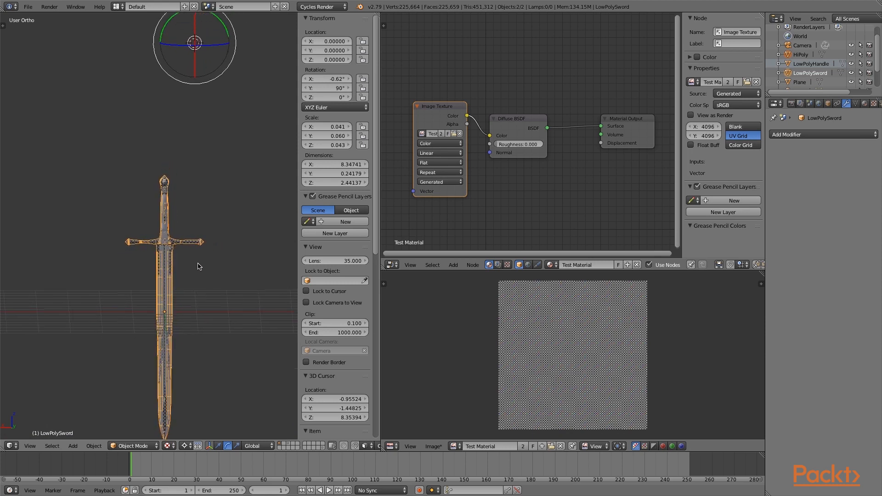
{"action": "scroll", "coordinate": [198, 267], "scroll_direction": "right", "scroll_amount": 5, "text": "shift"}
{"action": "scroll", "coordinate": [198, 267], "scroll_direction": "up", "scroll_amount": 3, "text": "shift"}
{"action": "scroll", "coordinate": [198, 266], "scroll_direction": "down", "scroll_amount": 4, "text": "ctrl"}
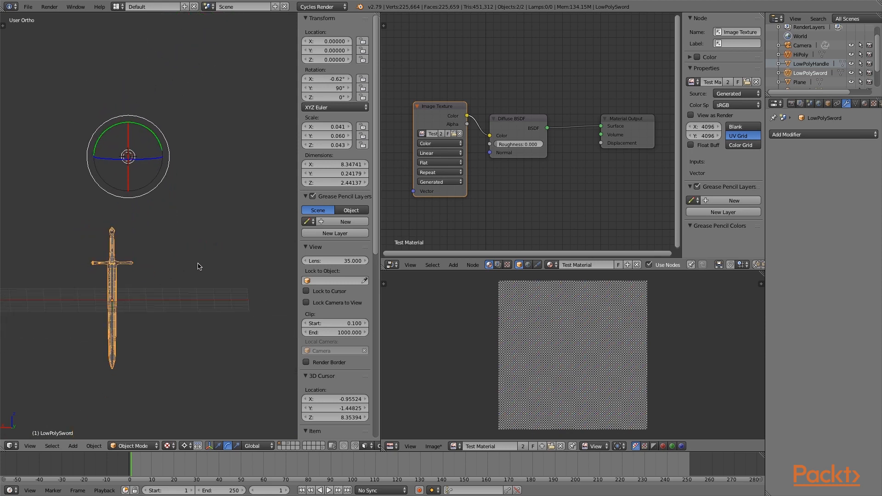
{"action": "scroll", "coordinate": [198, 266], "scroll_direction": "down", "scroll_amount": 1, "text": "ctrl"}
{"action": "scroll", "coordinate": [187, 262], "scroll_direction": "up", "scroll_amount": 4, "text": "shift"}
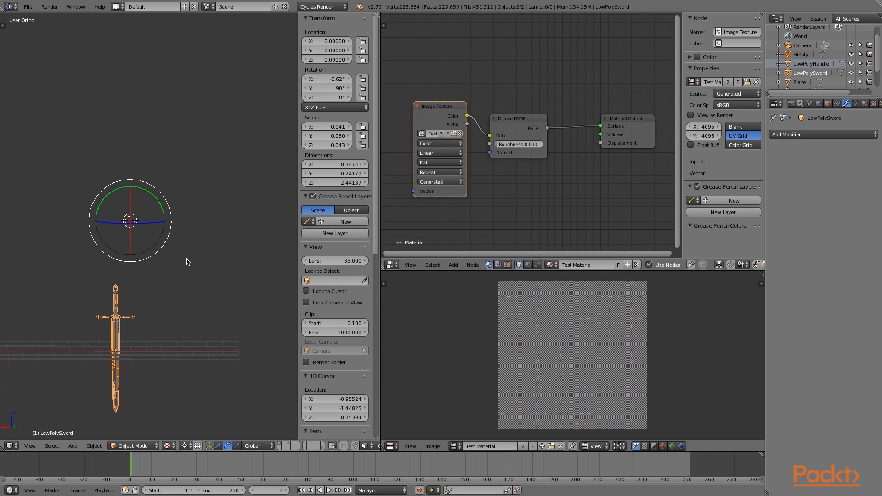
{"action": "scroll", "coordinate": [187, 262], "scroll_direction": "down", "scroll_amount": 5, "text": "shift"}
{"action": "scroll", "coordinate": [187, 262], "scroll_direction": "up", "scroll_amount": 5}
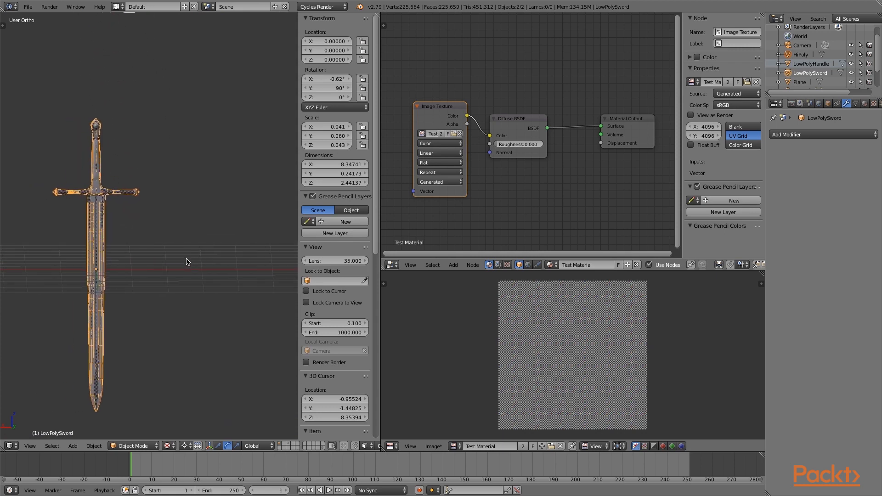
{"action": "scroll", "coordinate": [186, 262], "scroll_direction": "left", "scroll_amount": 4, "text": "ctrl"}
{"action": "scroll", "coordinate": [187, 262], "scroll_direction": "up", "scroll_amount": 2}
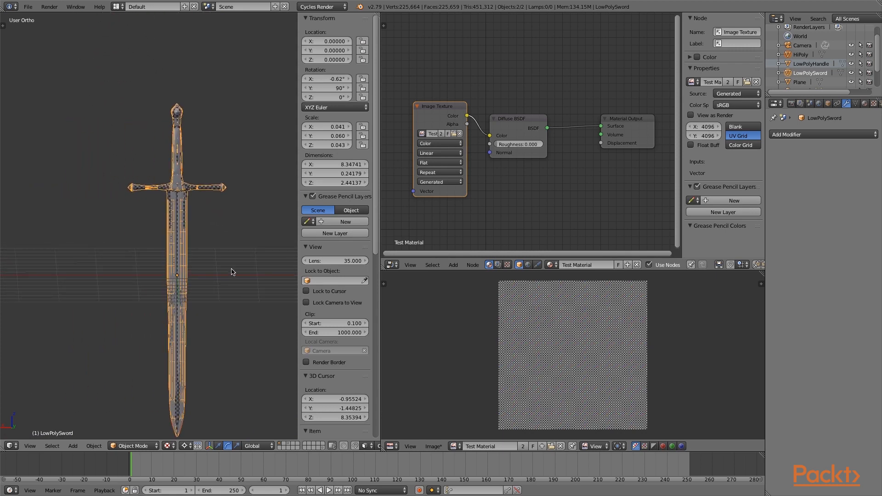
Step: Switch the 3D view to Solid shading and compare the two swords by alternately selecting LowPolySword and HiPoly
{"action": "left_click", "coordinate": [807, 72]}
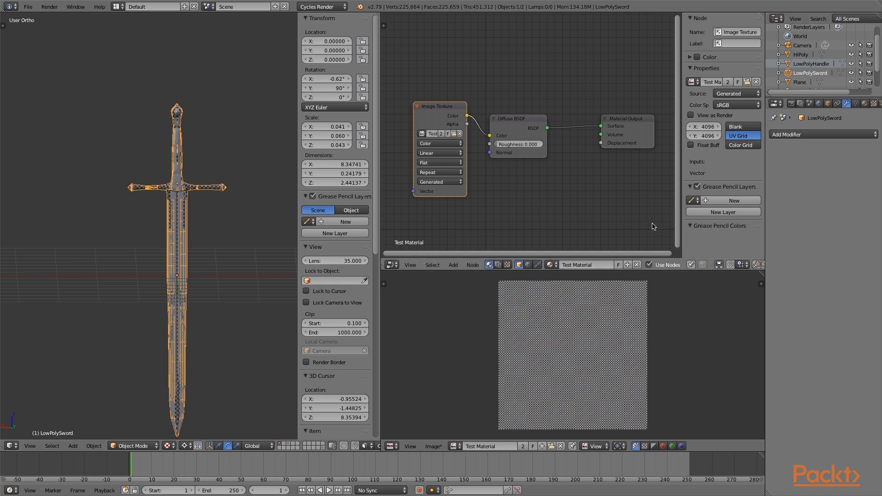
{"action": "left_click", "coordinate": [174, 445]}
{"action": "left_click", "coordinate": [186, 416]}
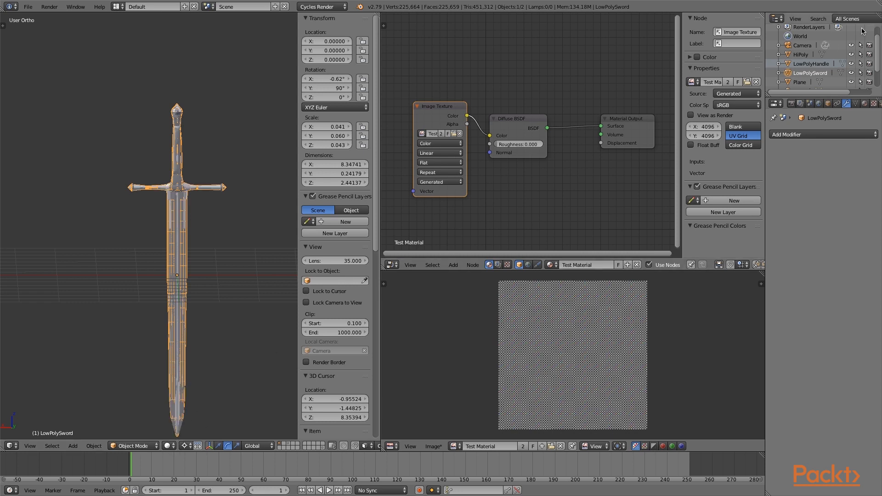
{"action": "left_click", "coordinate": [800, 55]}
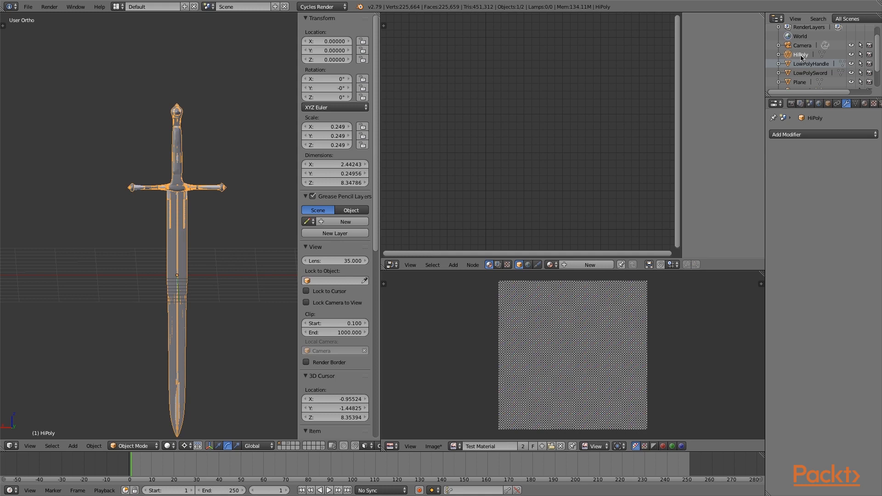
{"action": "left_click", "coordinate": [802, 73]}
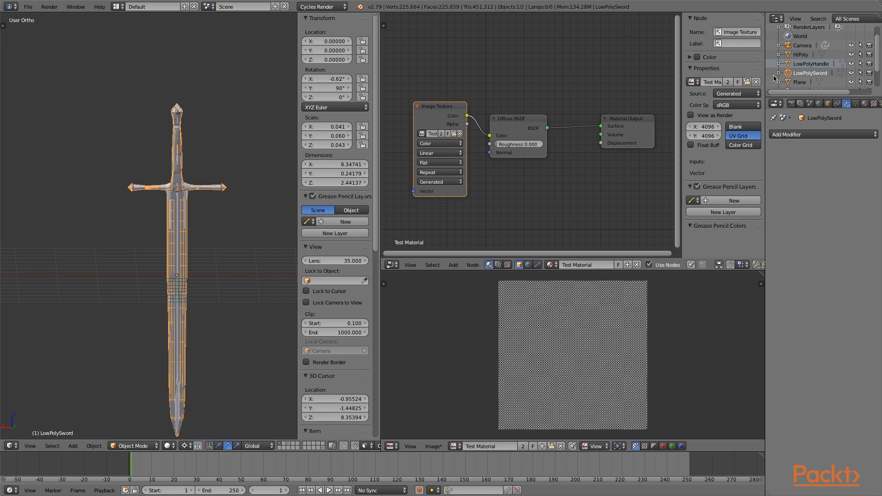
{"action": "left_click", "coordinate": [800, 55]}
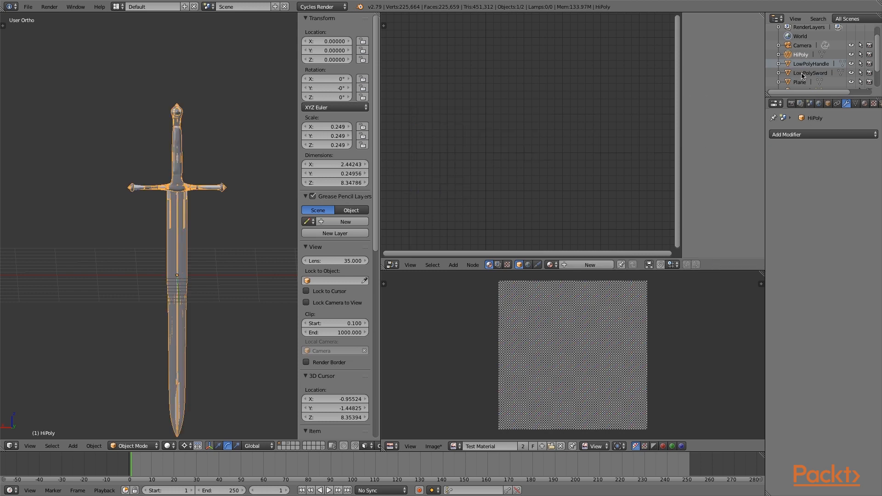
Step: Unlink Test Material from the LowPolySword object
{"action": "left_click", "coordinate": [803, 75]}
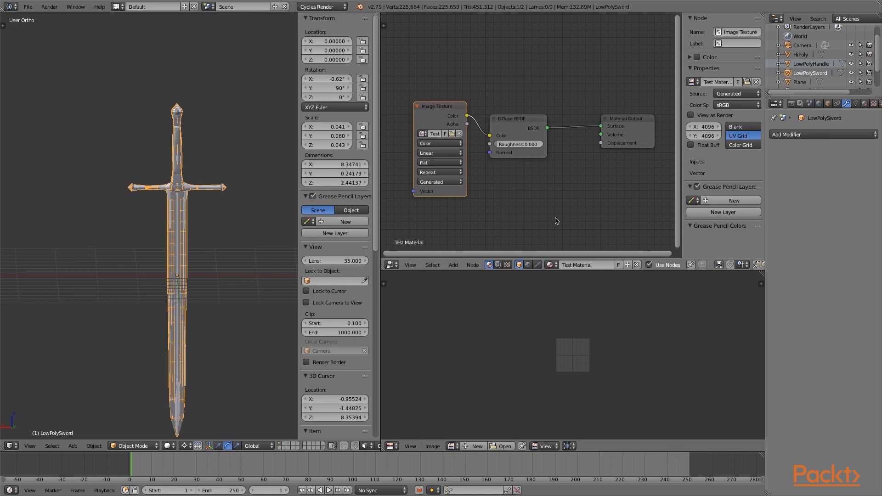
{"action": "left_click", "coordinate": [637, 265]}
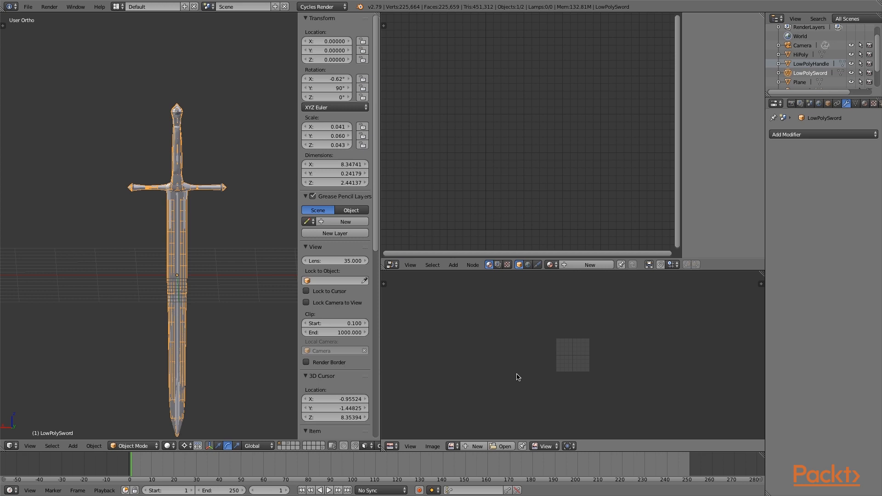
Step: Create a 4096 × 4096 px image named Normal with the Blank generated type
{"action": "left_click", "coordinate": [474, 446]}
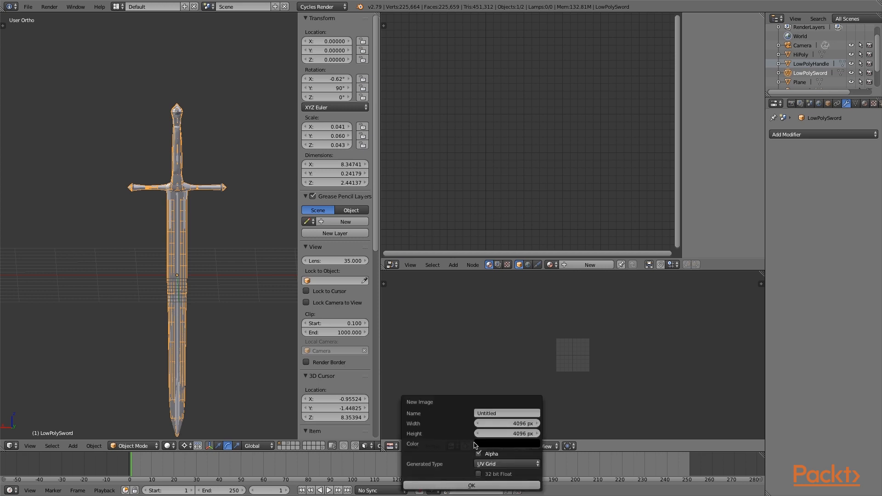
{"action": "left_click", "coordinate": [497, 412]}
{"action": "type", "text": "Normal"}
{"action": "left_click", "coordinate": [495, 464]}
{"action": "left_click", "coordinate": [496, 464]}
{"action": "left_click", "coordinate": [497, 453]}
{"action": "left_click", "coordinate": [469, 486]}
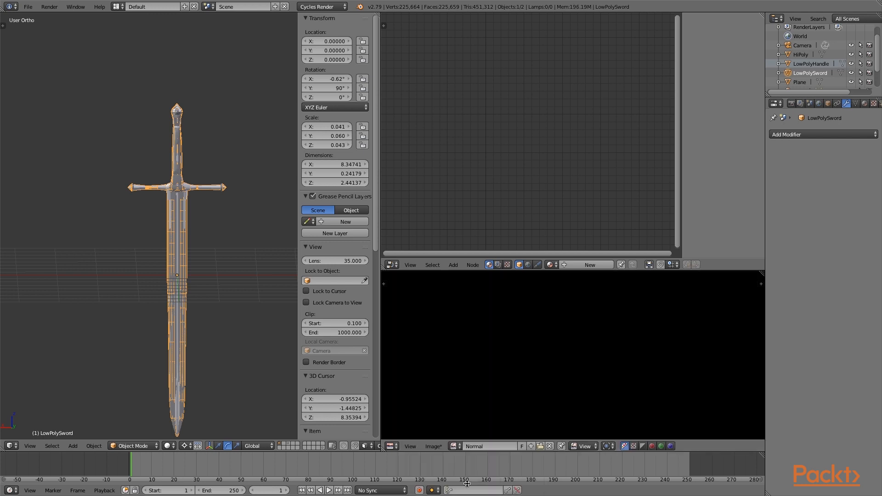
{"action": "scroll", "coordinate": [552, 382], "scroll_direction": "down", "scroll_amount": 5}
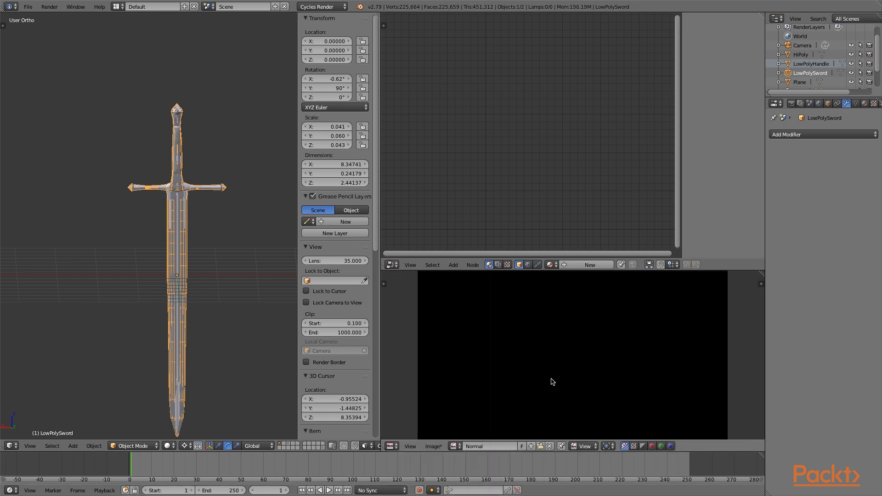
{"action": "scroll", "coordinate": [552, 382], "scroll_direction": "down", "scroll_amount": 1}
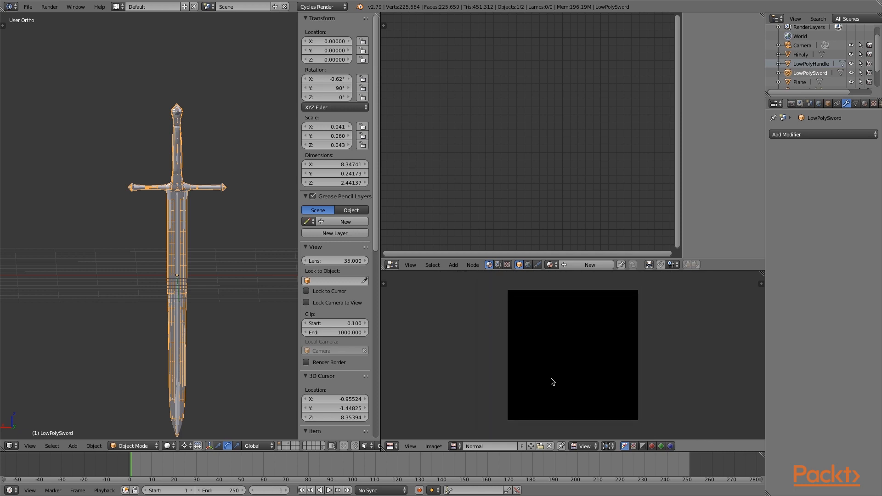
{"action": "scroll", "coordinate": [552, 382], "scroll_direction": "up", "scroll_amount": 2}
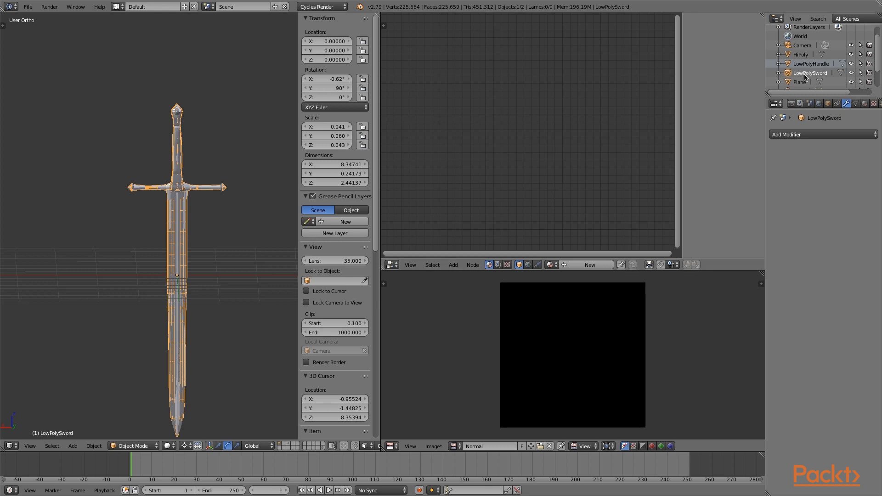
Step: Create a new node material on LowPolySword and name it Normal
{"action": "left_click", "coordinate": [565, 266]}
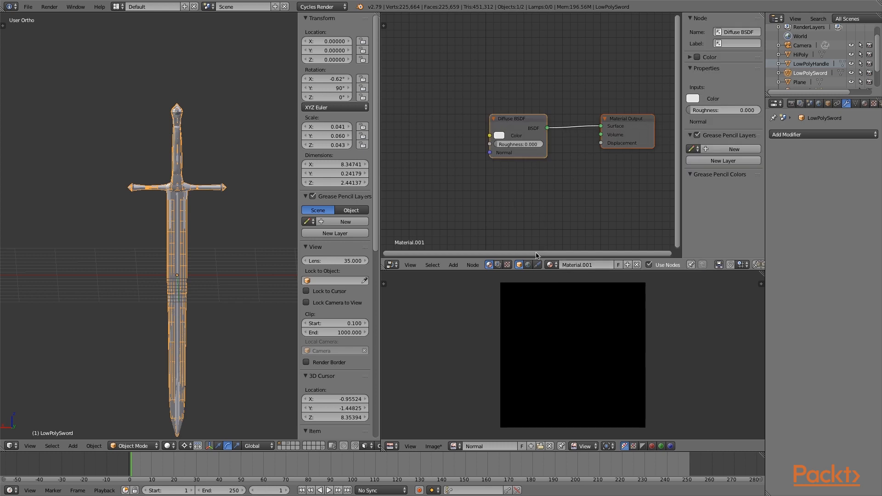
{"action": "left_click", "coordinate": [588, 265]}
{"action": "type", "text": "Normal"}
{"action": "key", "text": "Return"}
Step: Add an Image Texture node beside the Diffuse BSDF node, leave it unconnected, and assign the Normal image to it
{"action": "key", "text": "shift+a"}
{"action": "mouse_move", "coordinate": [435, 154]}
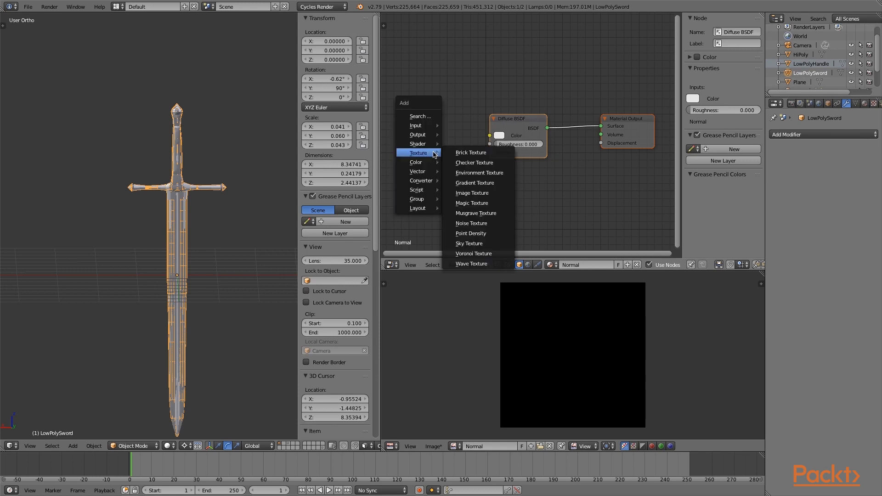
{"action": "left_click", "coordinate": [466, 194]}
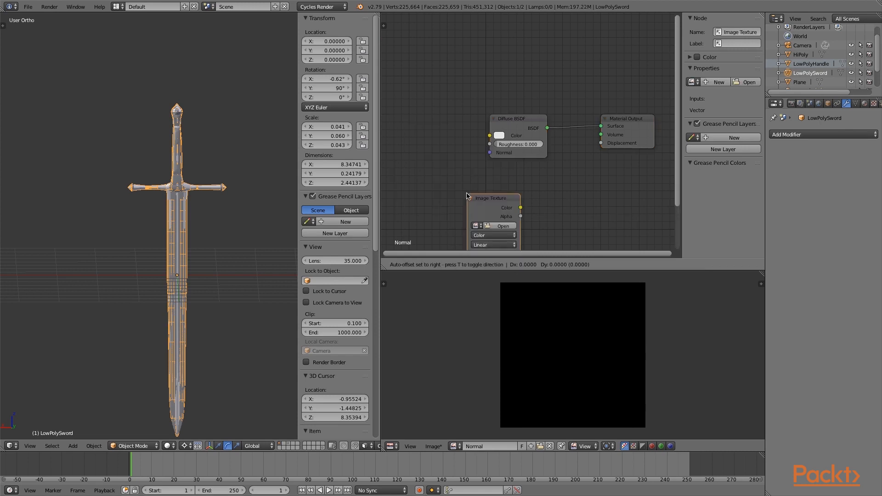
{"action": "left_click", "coordinate": [401, 120]}
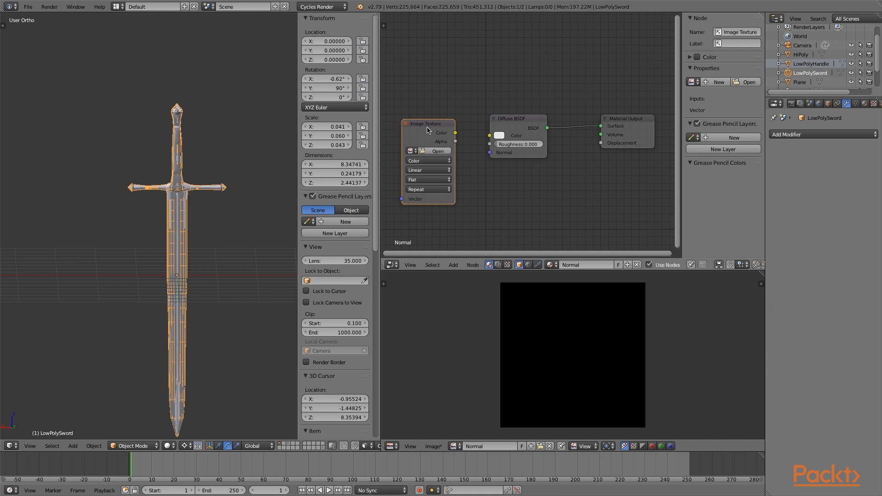
{"action": "left_click", "coordinate": [413, 151]}
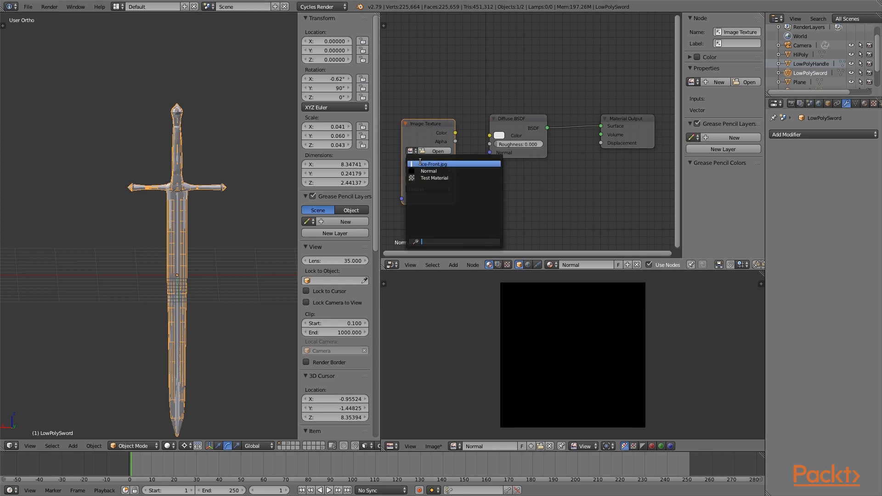
{"action": "left_click", "coordinate": [422, 171]}
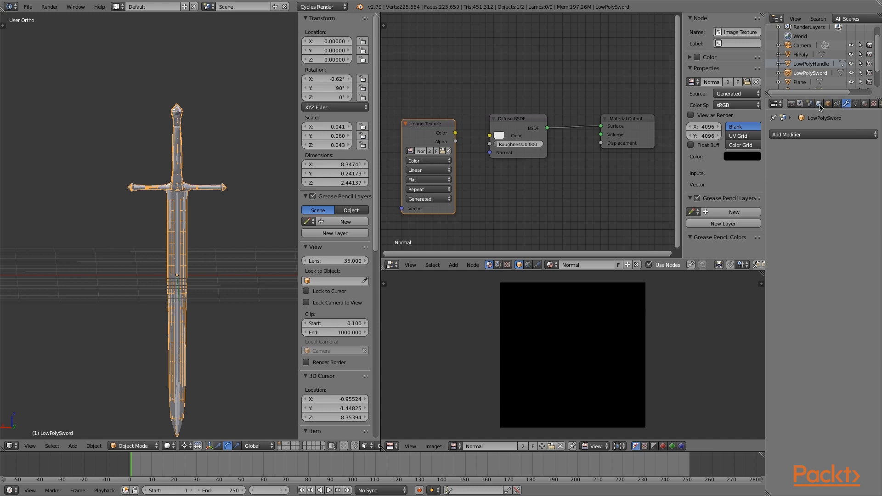
Step: Set the render bake type to Normal and enable Selected to Active
{"action": "left_click", "coordinate": [791, 106]}
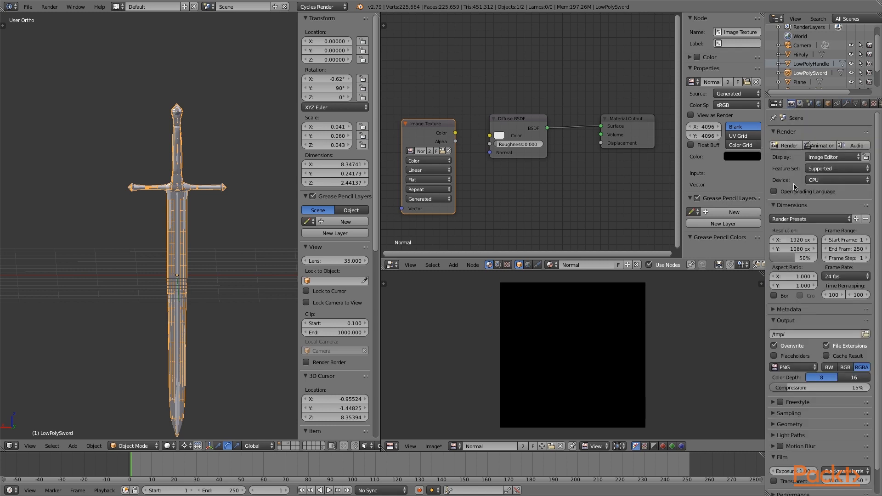
{"action": "scroll", "coordinate": [795, 186], "scroll_direction": "down", "scroll_amount": 2}
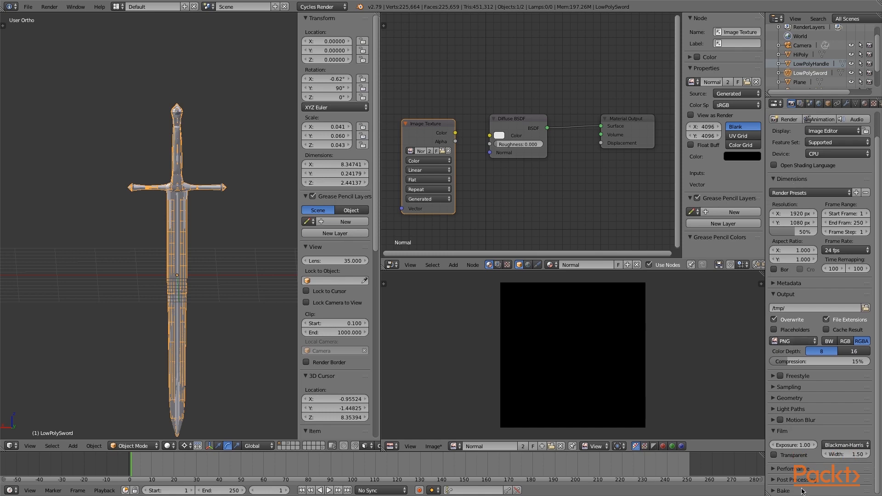
{"action": "left_click", "coordinate": [779, 490]}
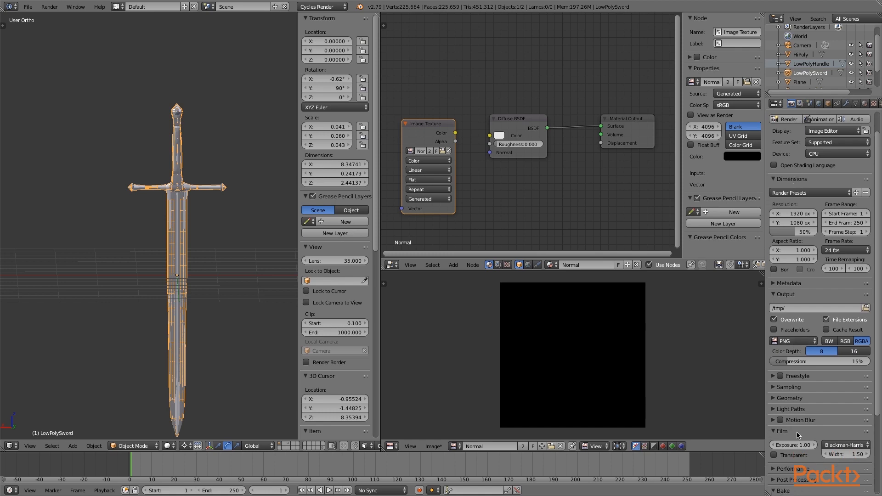
{"action": "scroll", "coordinate": [797, 435], "scroll_direction": "down", "scroll_amount": 5}
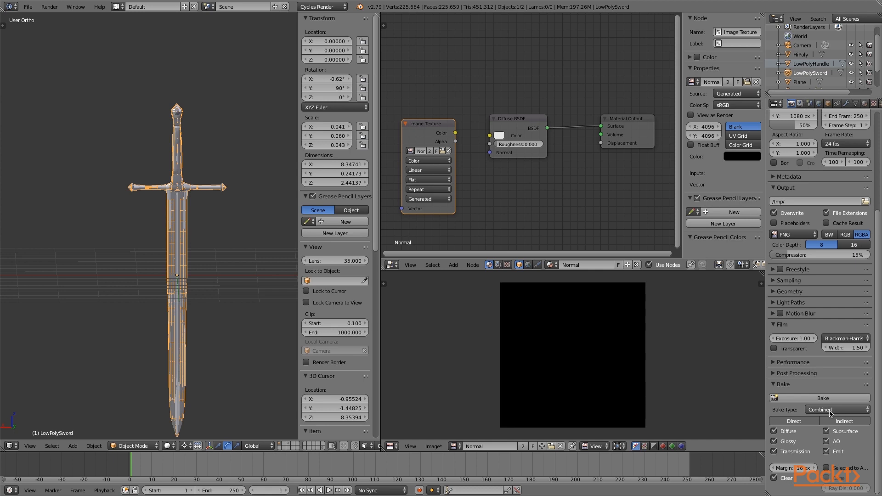
{"action": "left_click", "coordinate": [841, 412]}
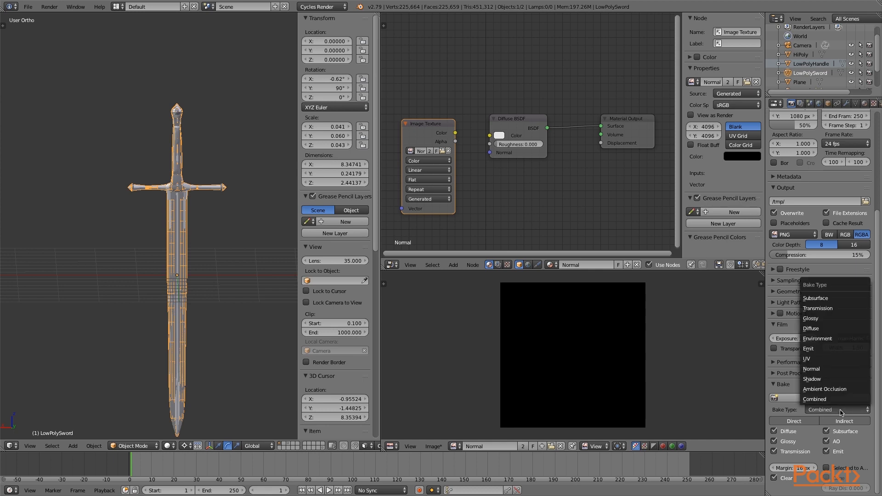
{"action": "left_click", "coordinate": [819, 369]}
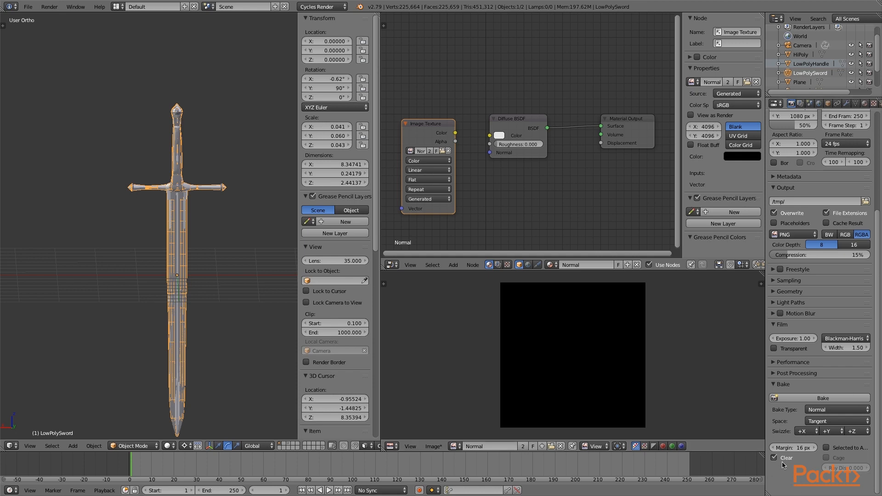
{"action": "left_click", "coordinate": [831, 451]}
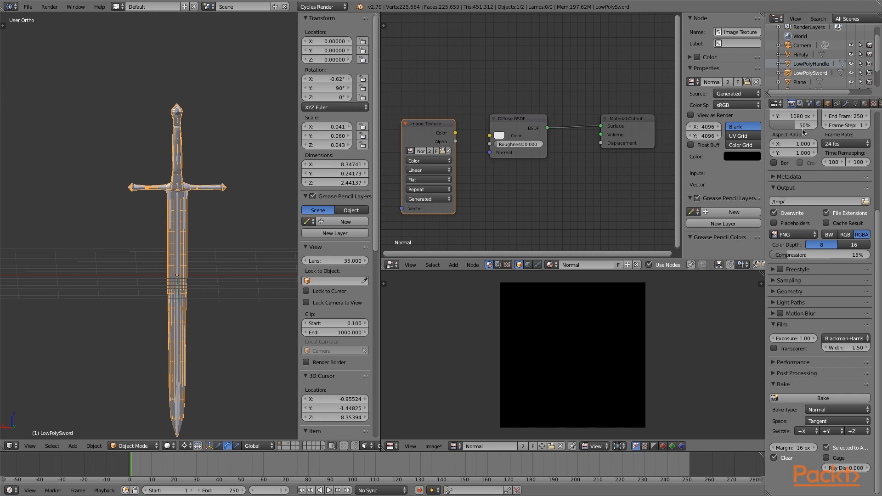
Step: Select HiPoly, add LowPolySword as the active object, and bake the normal map with a ray distance of 0.05
{"action": "left_click", "coordinate": [801, 56]}
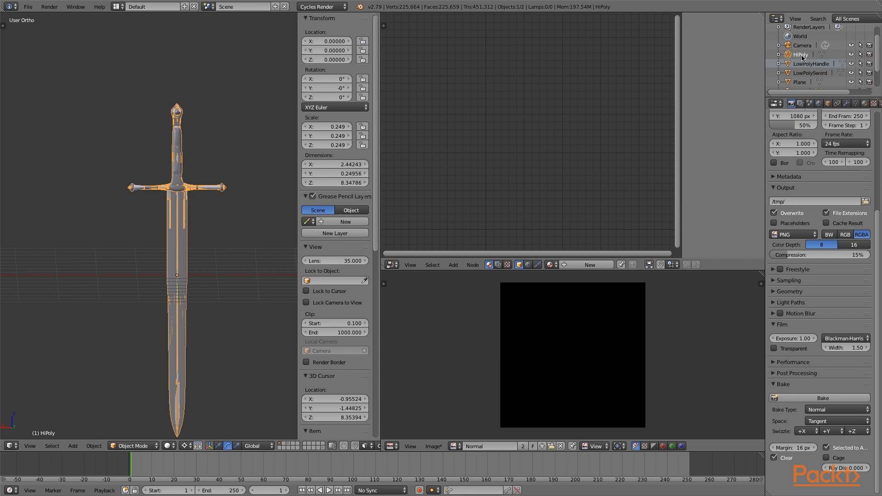
{"action": "left_click", "coordinate": [804, 75], "text": "ctrl"}
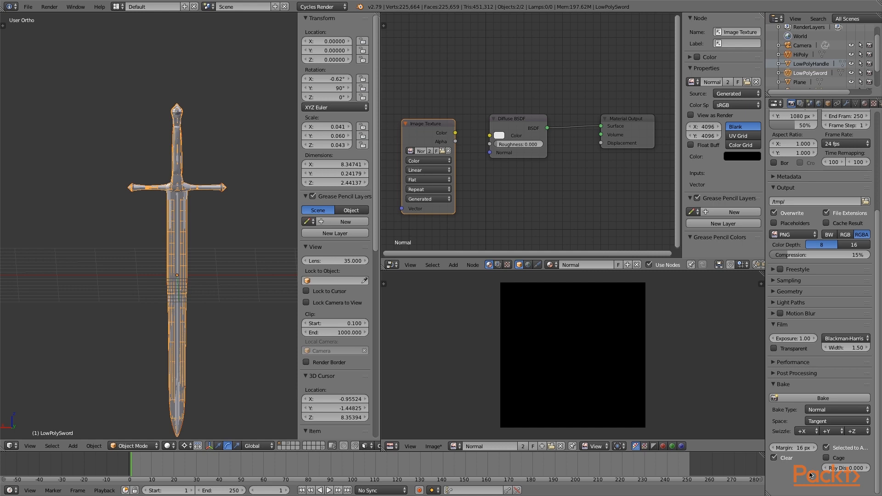
{"action": "left_click", "coordinate": [842, 468]}
{"action": "type", "text": "0.1"}
{"action": "key", "text": "Return"}
{"action": "left_click", "coordinate": [831, 471]}
{"action": "type", "text": "0.05"}
{"action": "key", "text": "Return"}
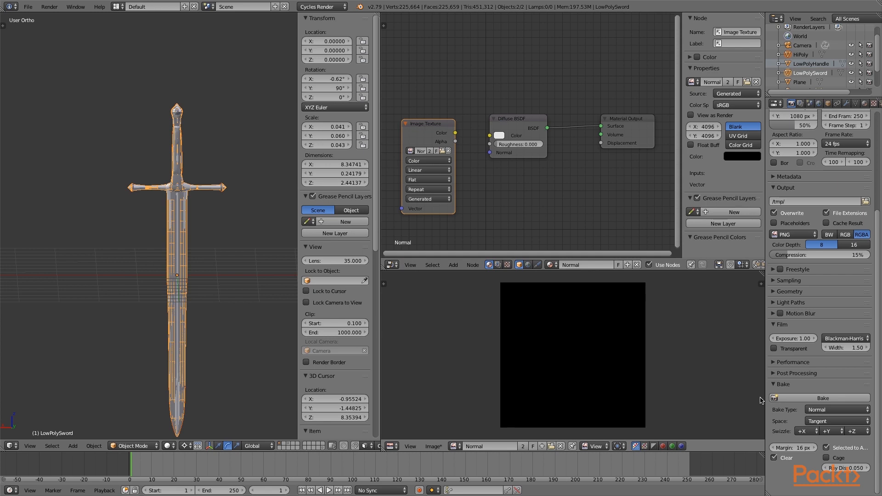
{"action": "left_click", "coordinate": [833, 399]}
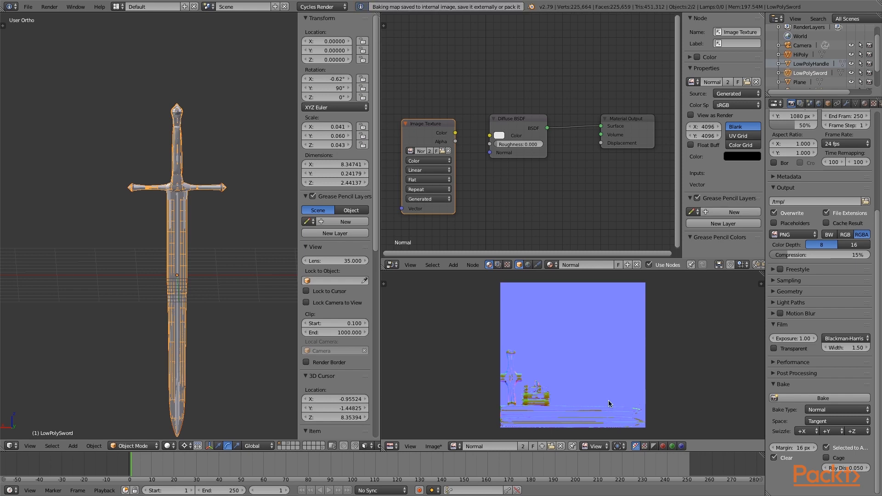
Step: Examine the baked normal map for artifacts and compare it with the overlapping sword meshes around the hilt and crossguard
{"action": "scroll", "coordinate": [606, 401], "scroll_direction": "up", "scroll_amount": 5}
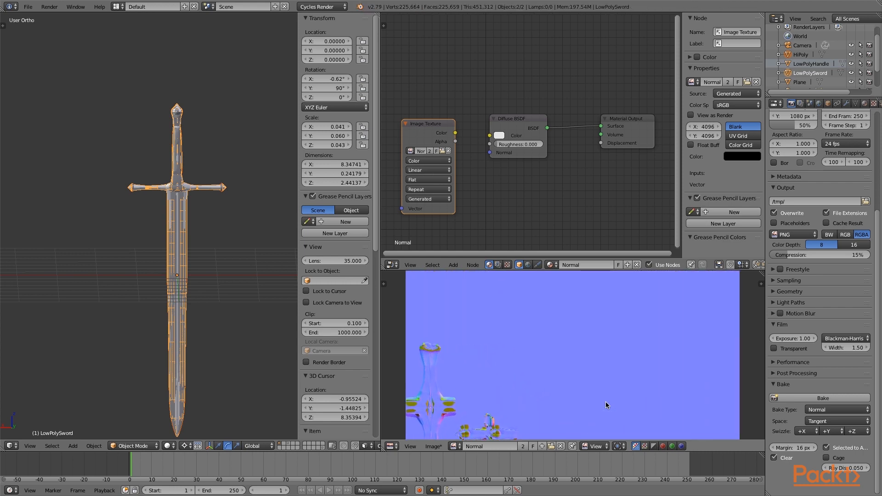
{"action": "mouse_move", "coordinate": [578, 388]}
{"action": "middle_mouse_down"}
{"action": "mouse_move", "coordinate": [586, 288]}
{"action": "mouse_move", "coordinate": [581, 386]}
{"action": "middle_mouse_up"}
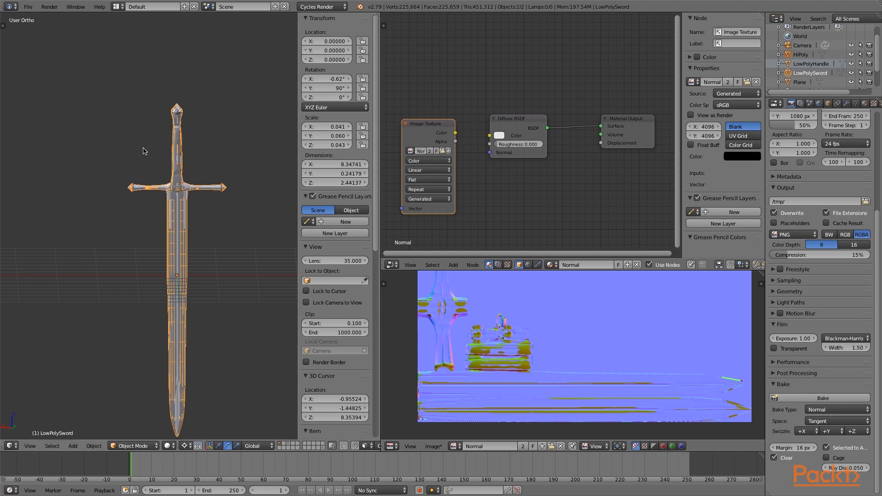
{"action": "mouse_move", "coordinate": [209, 183]}
{"action": "middle_mouse_down"}
{"action": "mouse_move", "coordinate": [203, 174]}
{"action": "mouse_move", "coordinate": [193, 181]}
{"action": "mouse_move", "coordinate": [199, 175]}
{"action": "middle_mouse_up"}
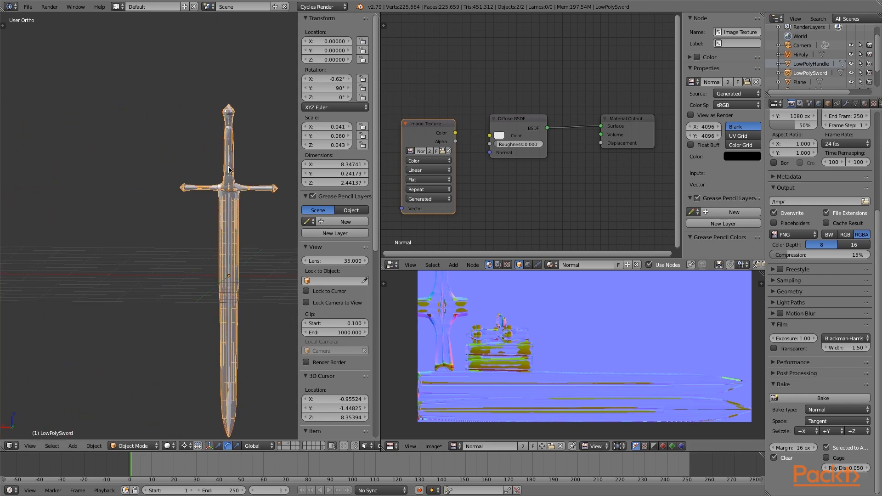
{"action": "scroll", "coordinate": [229, 170], "scroll_direction": "up", "scroll_amount": 4}
{"action": "scroll", "coordinate": [229, 170], "scroll_direction": "up", "scroll_amount": 3}
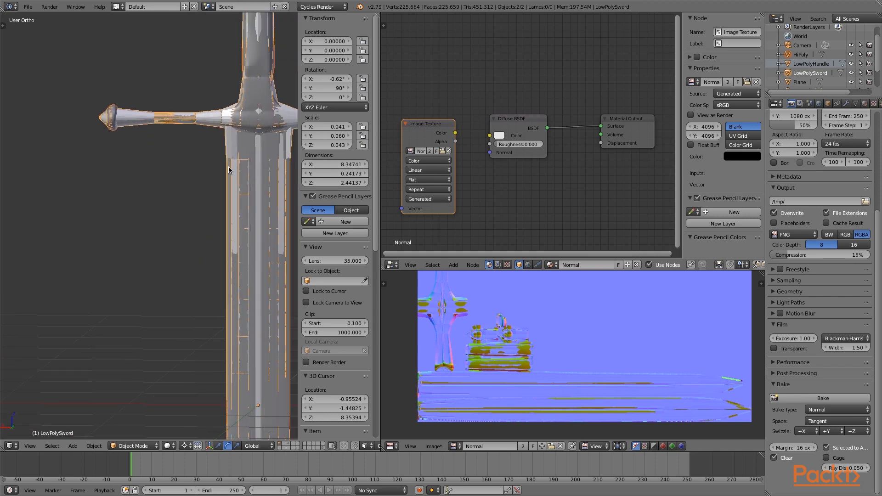
{"action": "scroll", "coordinate": [229, 170], "scroll_direction": "right", "scroll_amount": 5, "text": "shift"}
{"action": "scroll", "coordinate": [229, 169], "scroll_direction": "up", "scroll_amount": 4, "text": "shift"}
{"action": "middle_click_drag", "start_coordinate": [229, 168], "coordinate": [239, 179], "text": "shift"}
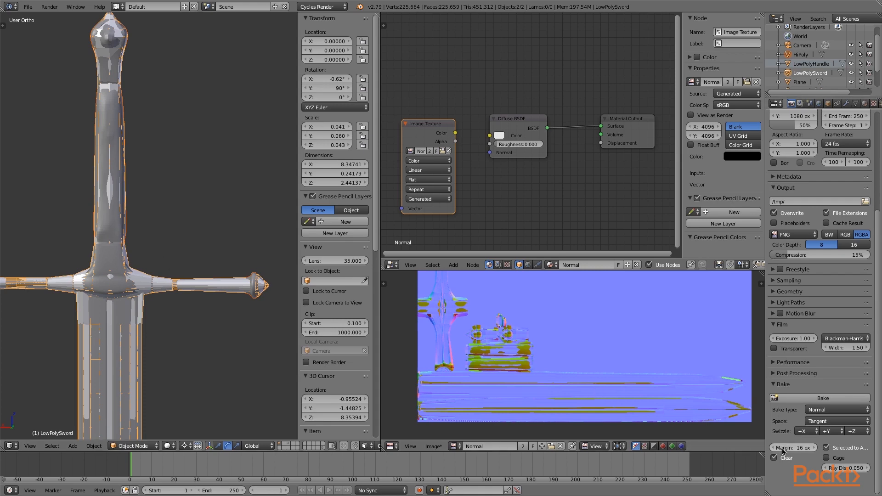
Step: Try baking the normal map again with a ray distance of 0.01
{"action": "left_click", "coordinate": [827, 468]}
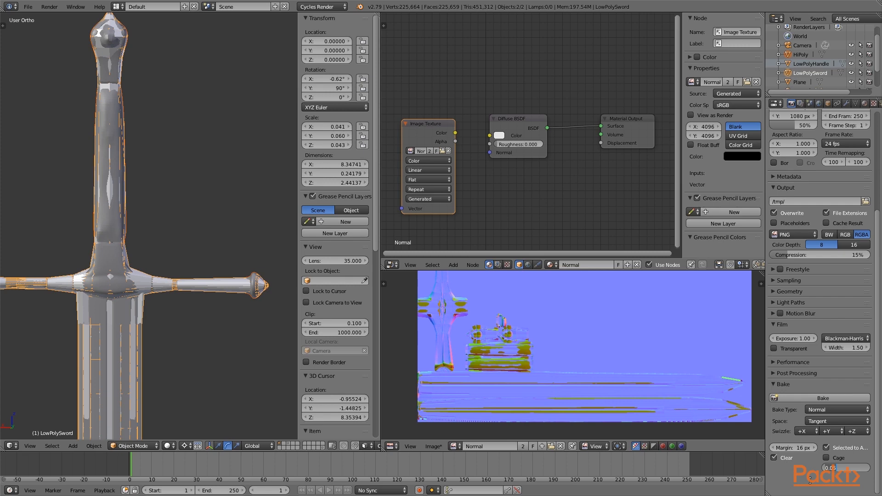
{"action": "type", "text": "0"}
{"action": "key", "text": "Return"}
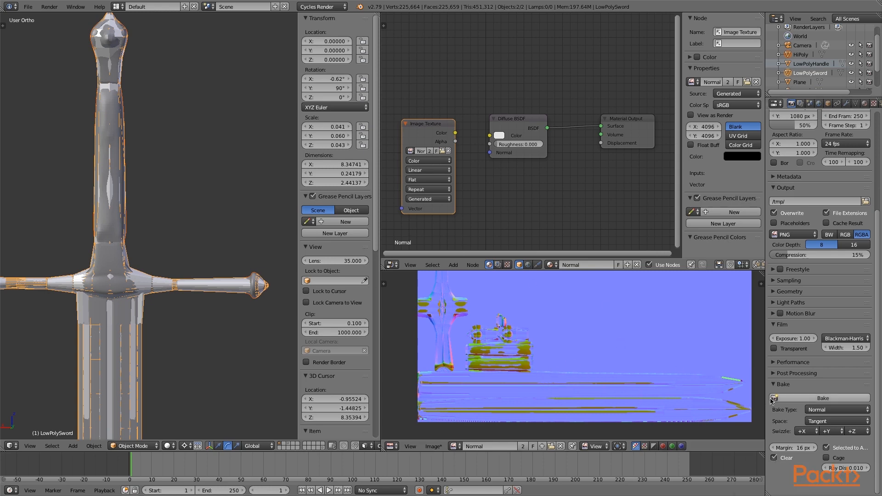
{"action": "left_click", "coordinate": [822, 398]}
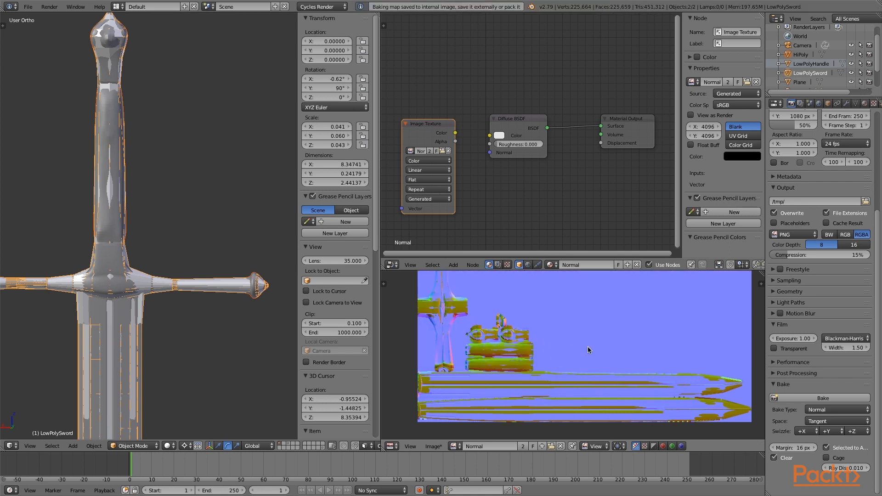
Step: Set the bake ray distance to 0.1 and bake the normal map again
{"action": "left_click", "coordinate": [852, 469]}
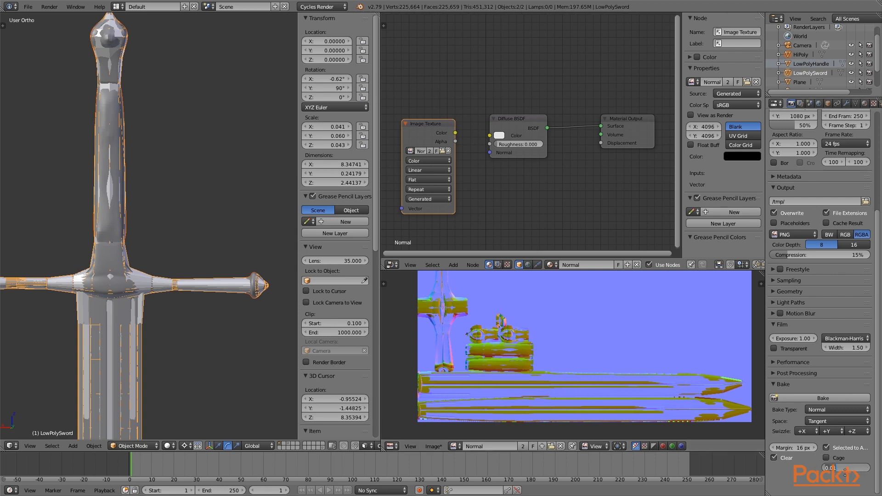
{"action": "type", "text": "0.1"}
{"action": "key", "text": "Return"}
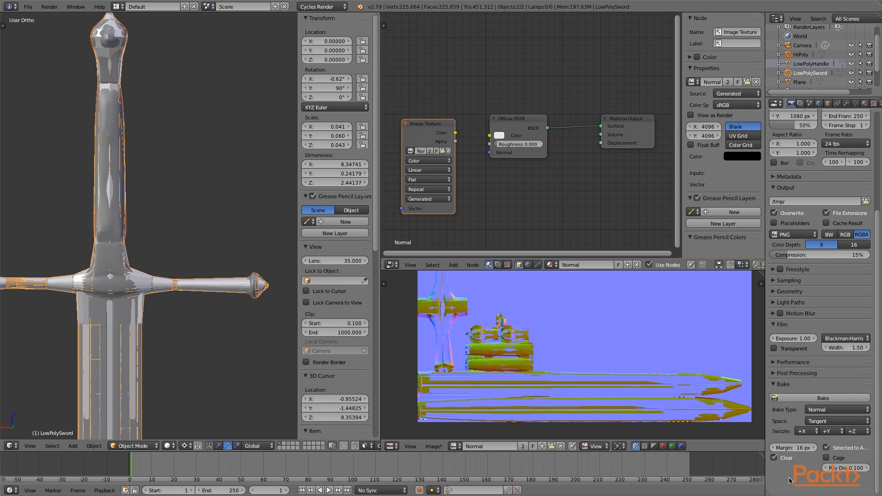
{"action": "left_click", "coordinate": [816, 399]}
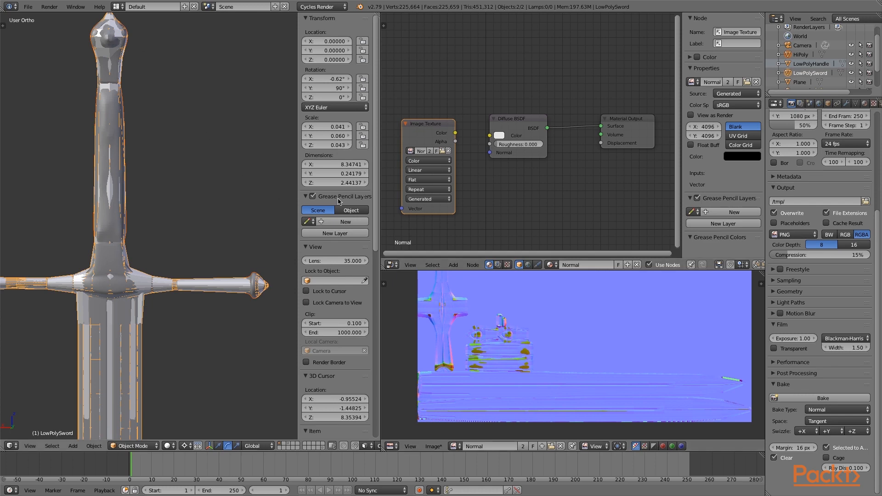
Step: Try baking the normal map again with a ray distance of 0.15
{"action": "left_click", "coordinate": [836, 467]}
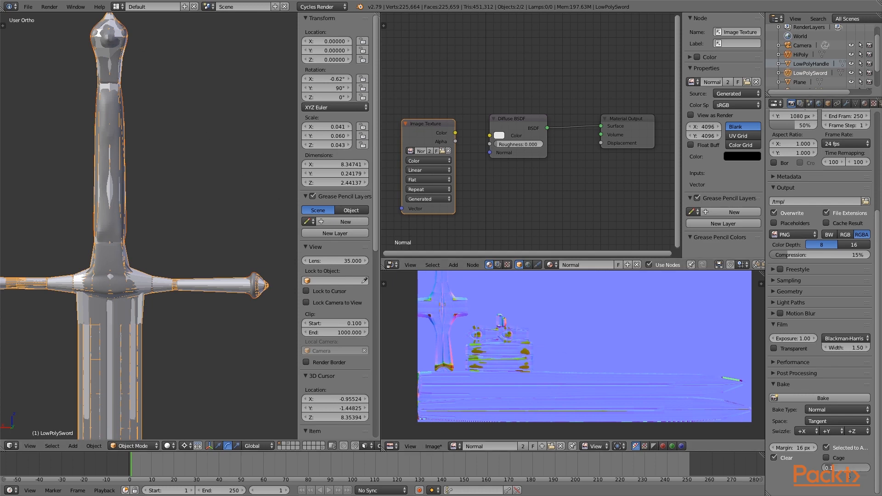
{"action": "type", "text": "0"}
{"action": "key", "text": "Return"}
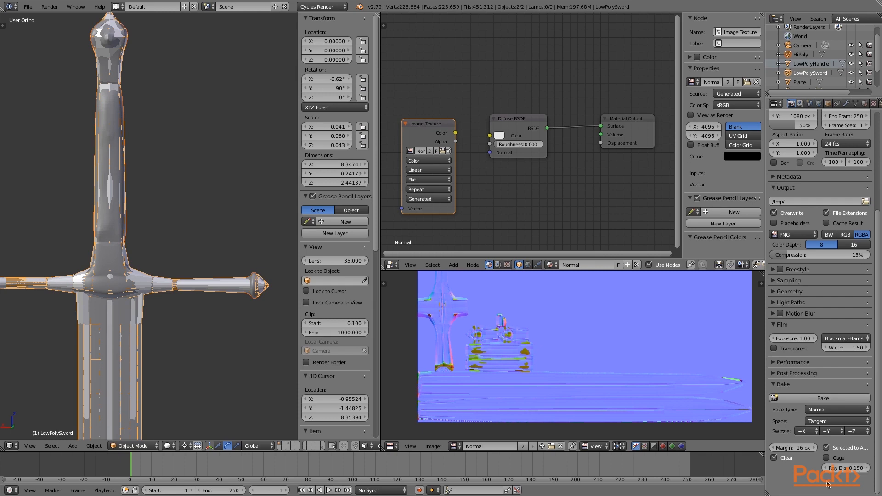
{"action": "left_click", "coordinate": [814, 398]}
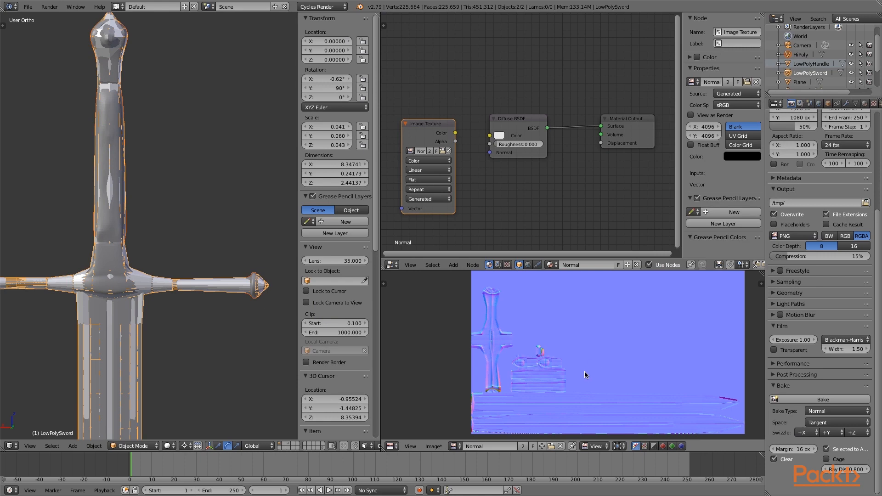
Step: Save the baked normal map as Normal.png in the Day 5 Video 1 folder inside Submissions Folder
{"action": "scroll", "coordinate": [578, 371], "scroll_direction": "up", "scroll_amount": 3}
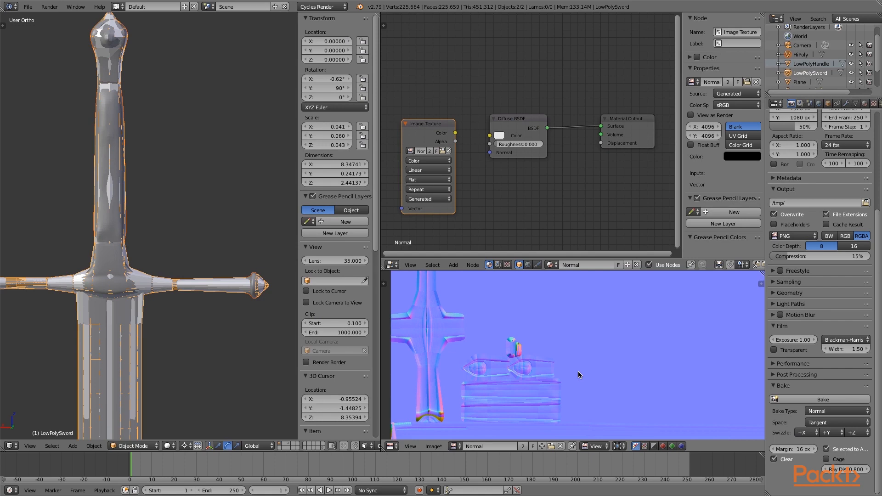
{"action": "scroll", "coordinate": [578, 371], "scroll_direction": "down", "scroll_amount": 2}
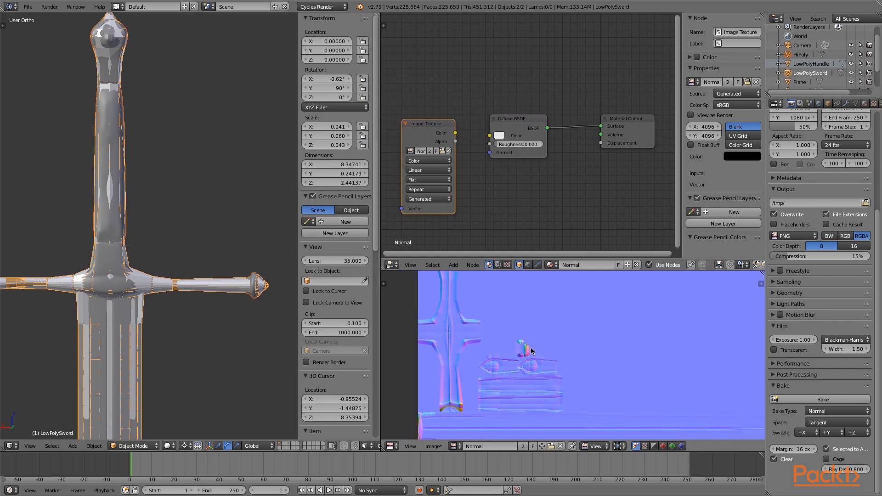
{"action": "scroll", "coordinate": [573, 357], "scroll_direction": "down", "scroll_amount": 2}
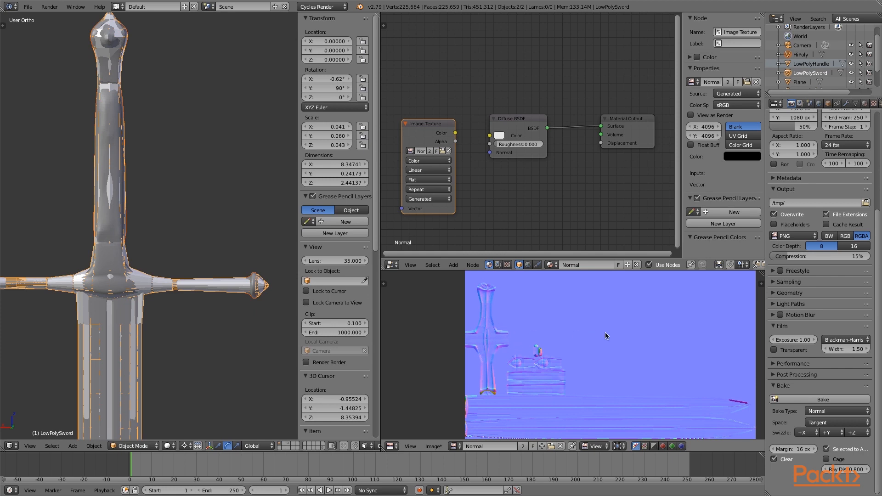
{"action": "scroll", "coordinate": [605, 335], "scroll_direction": "down", "scroll_amount": 2}
{"action": "scroll", "coordinate": [605, 335], "scroll_direction": "up", "scroll_amount": 1}
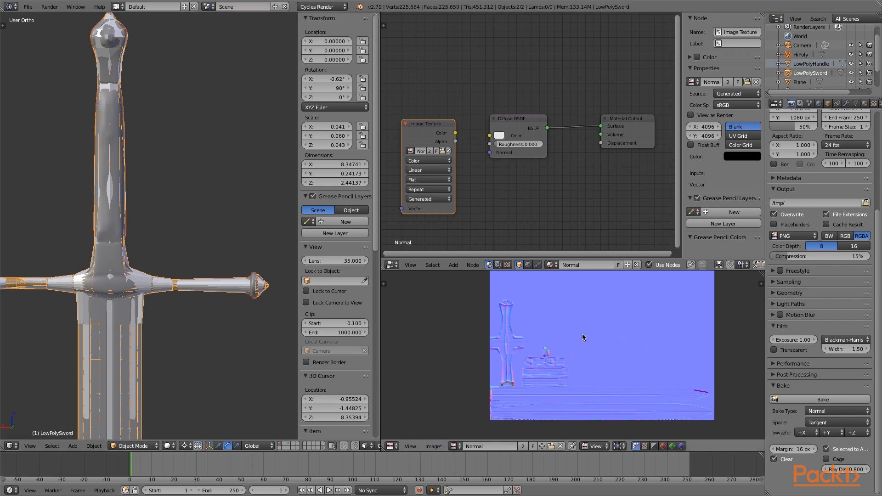
{"action": "left_click", "coordinate": [433, 446]}
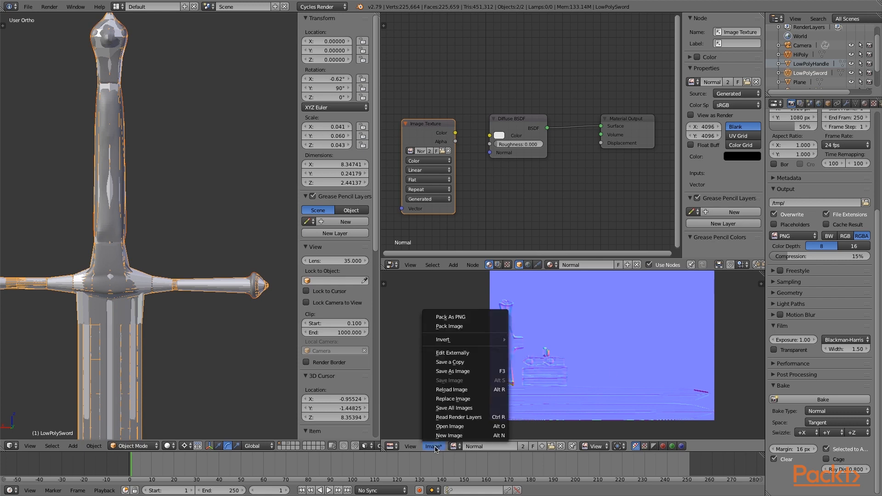
{"action": "left_click", "coordinate": [446, 371]}
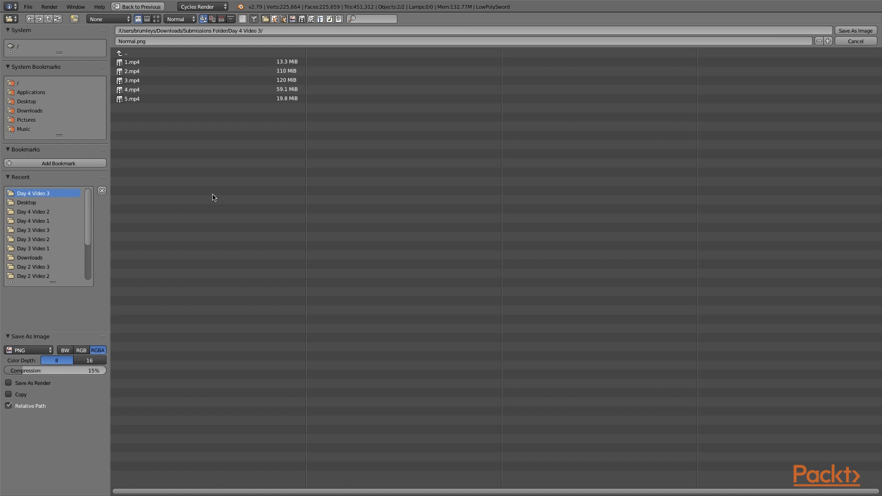
{"action": "left_click", "coordinate": [119, 53]}
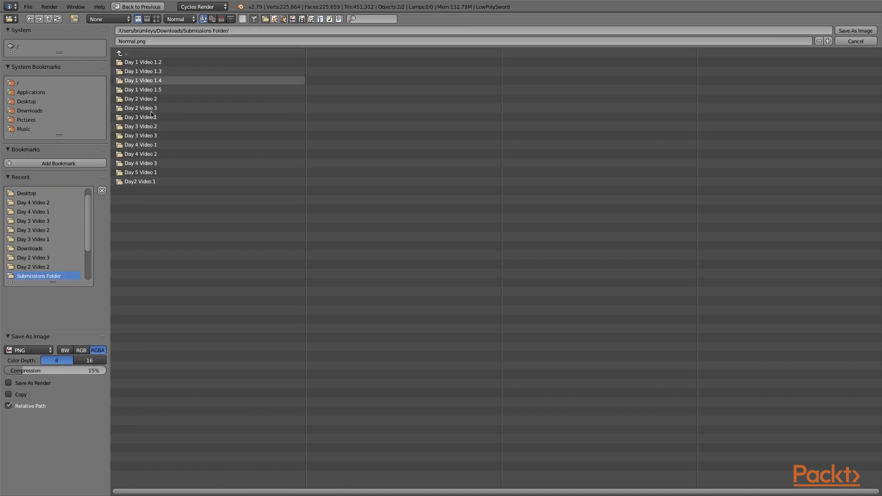
{"action": "left_click", "coordinate": [148, 173]}
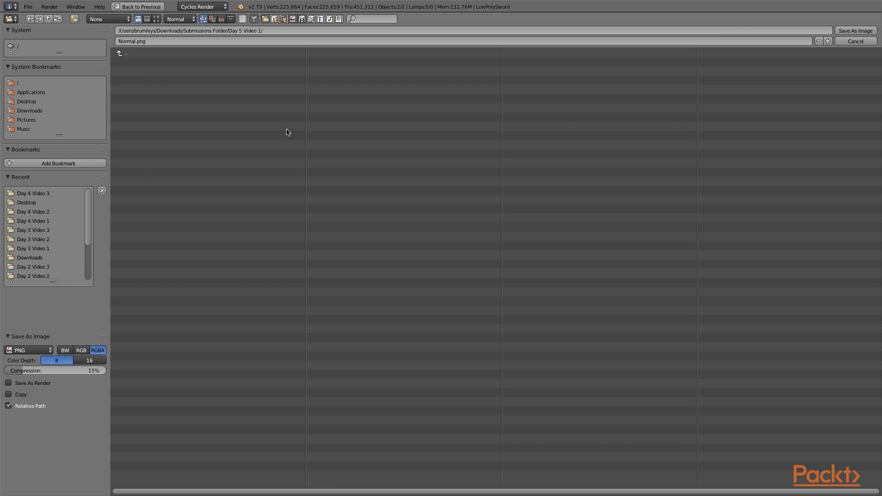
{"action": "left_click", "coordinate": [851, 29]}
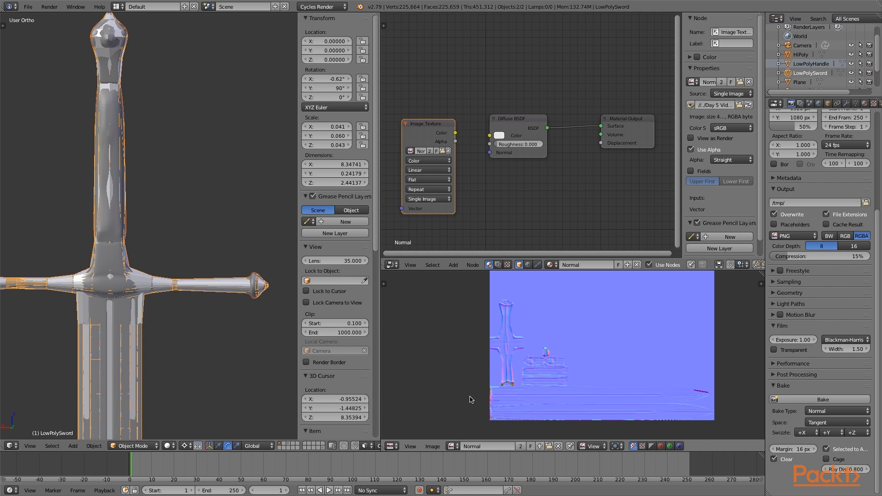
Step: Unlink the saved Normal image from the image editor and create a blank 4096 by 4096 px image named AO
{"action": "left_click", "coordinate": [559, 446]}
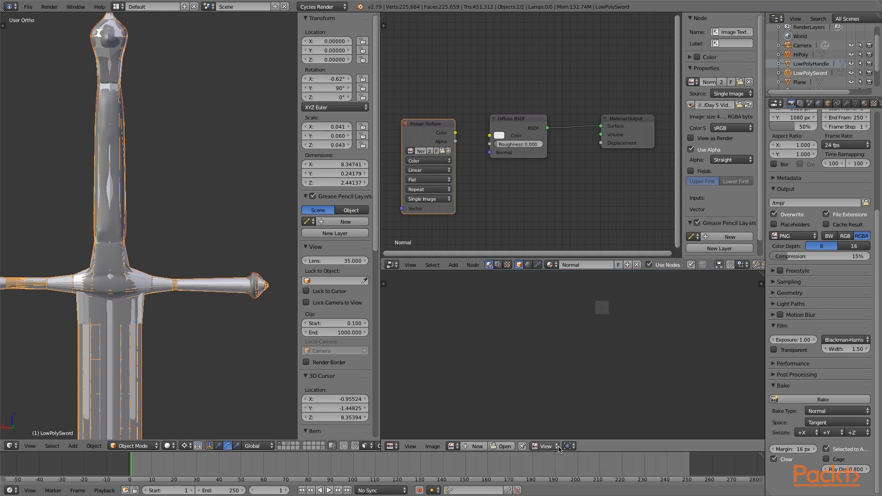
{"action": "left_click", "coordinate": [471, 447]}
{"action": "left_click", "coordinate": [496, 412]}
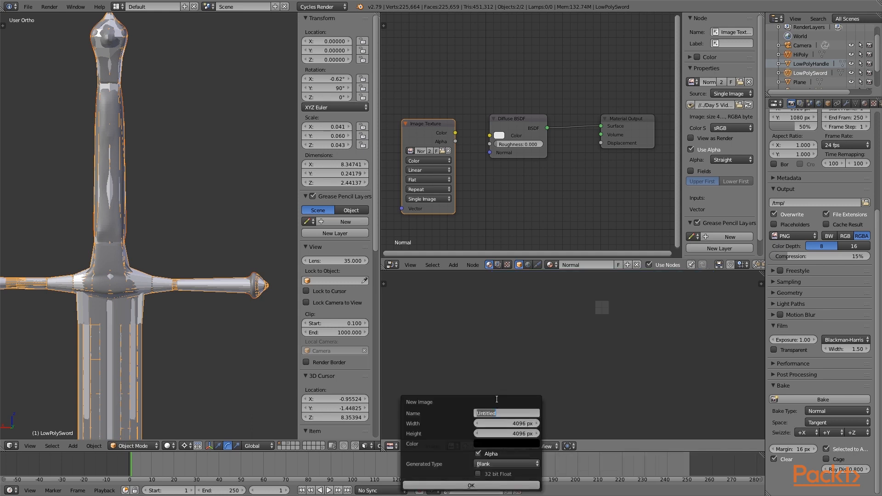
{"action": "type", "text": "AO"}
{"action": "left_click", "coordinate": [471, 485]}
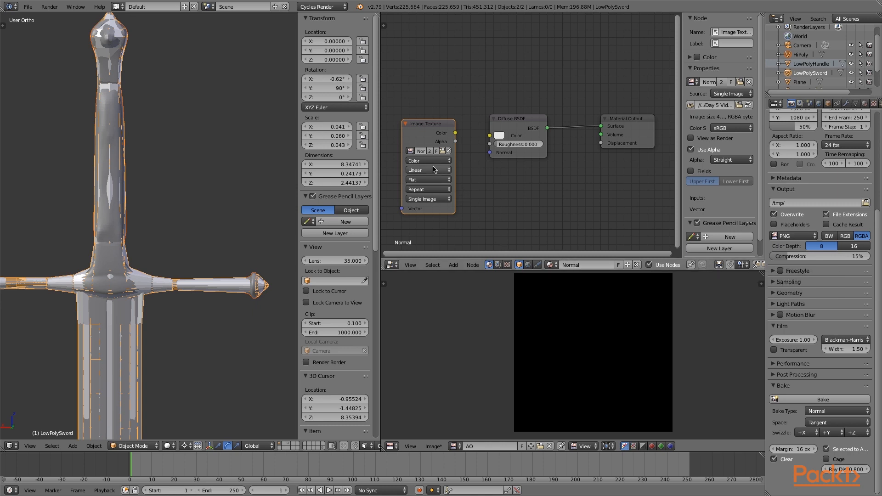
Step: Assign the AO image to the Image Texture node and bake it with the Ambient Occlusion bake type
{"action": "left_click", "coordinate": [411, 152]}
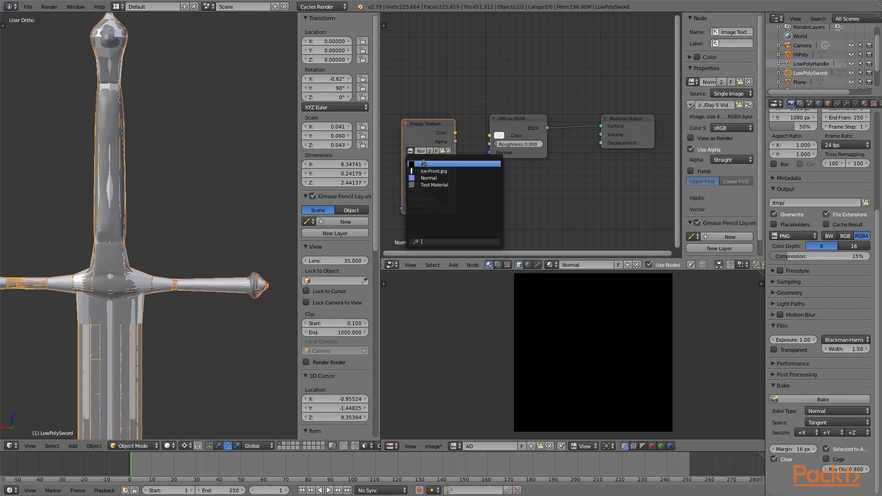
{"action": "left_click", "coordinate": [424, 164]}
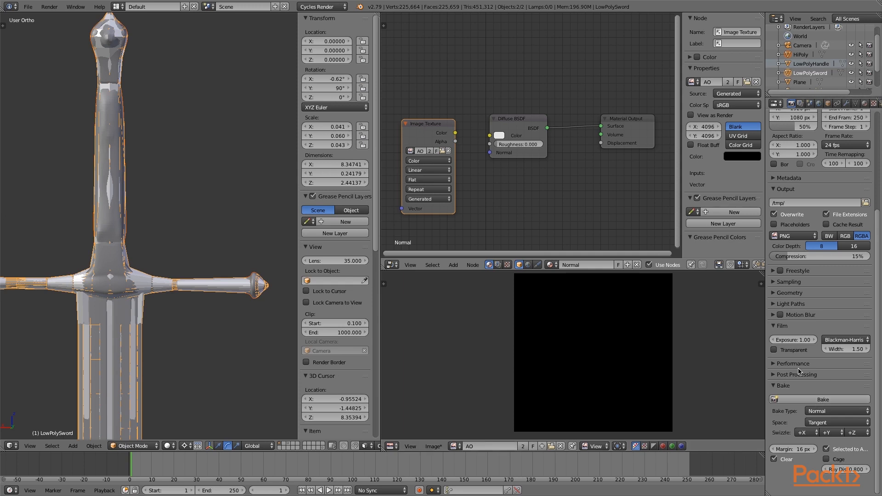
{"action": "left_click", "coordinate": [826, 412]}
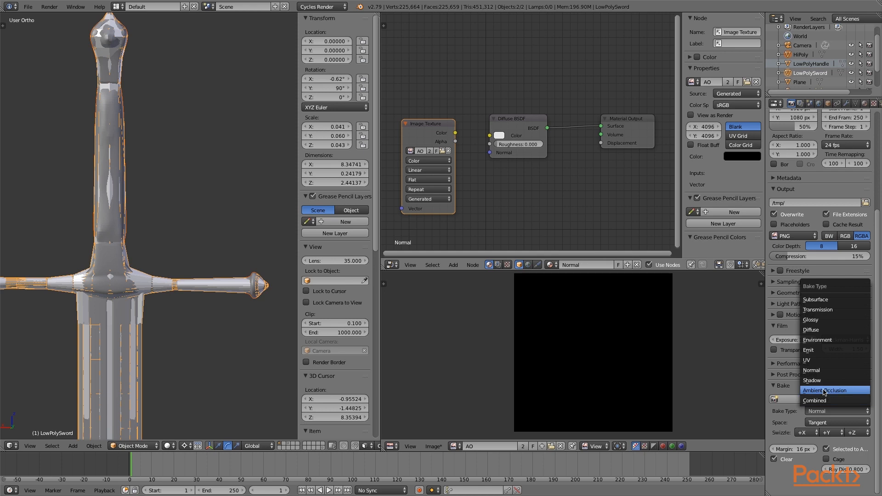
{"action": "left_click", "coordinate": [825, 391]}
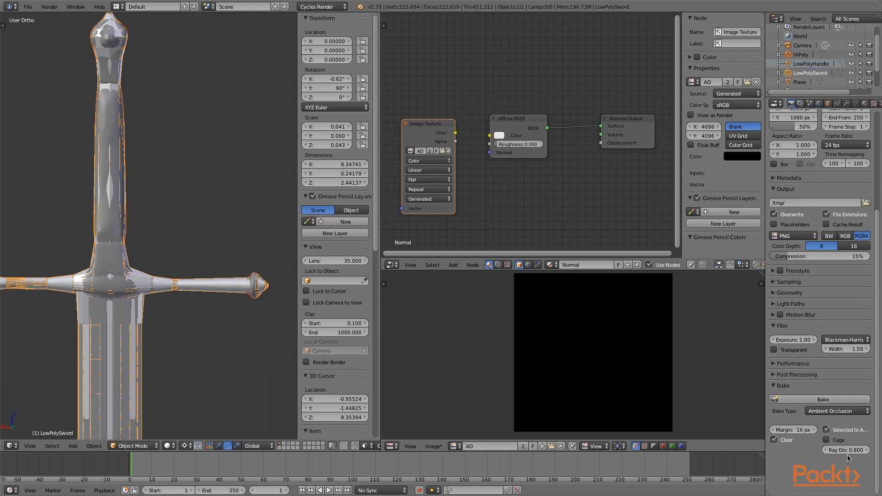
{"action": "left_click", "coordinate": [821, 400]}
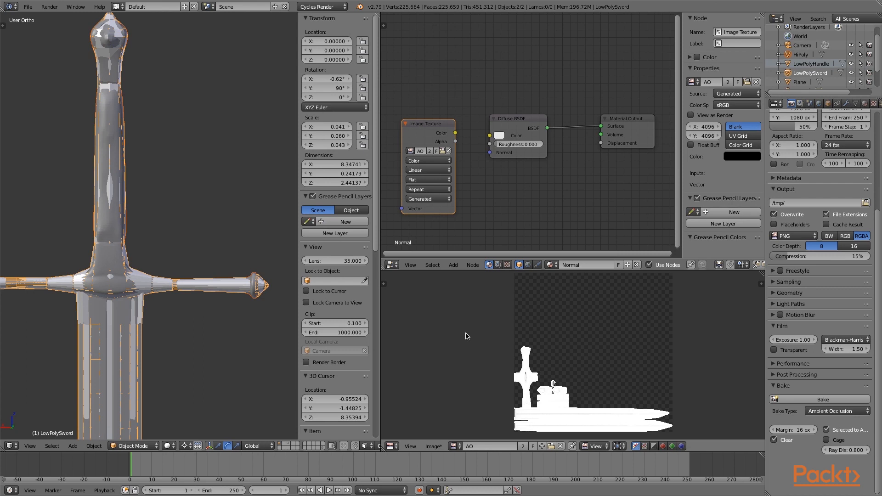
Step: Examine the baked ambient occlusion map across the handle, crossguard, small parts and blade islands for shading and artifacts
{"action": "scroll", "coordinate": [558, 386], "scroll_direction": "up", "scroll_amount": 3}
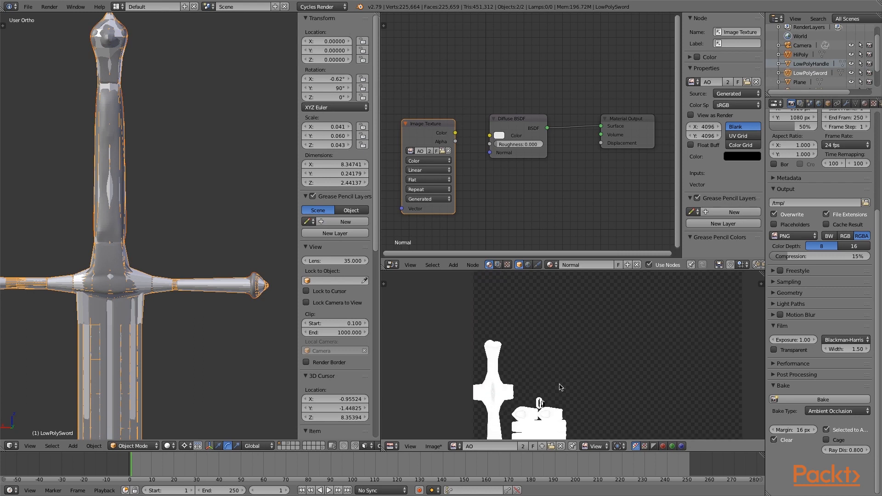
{"action": "scroll", "coordinate": [560, 387], "scroll_direction": "up", "scroll_amount": 3}
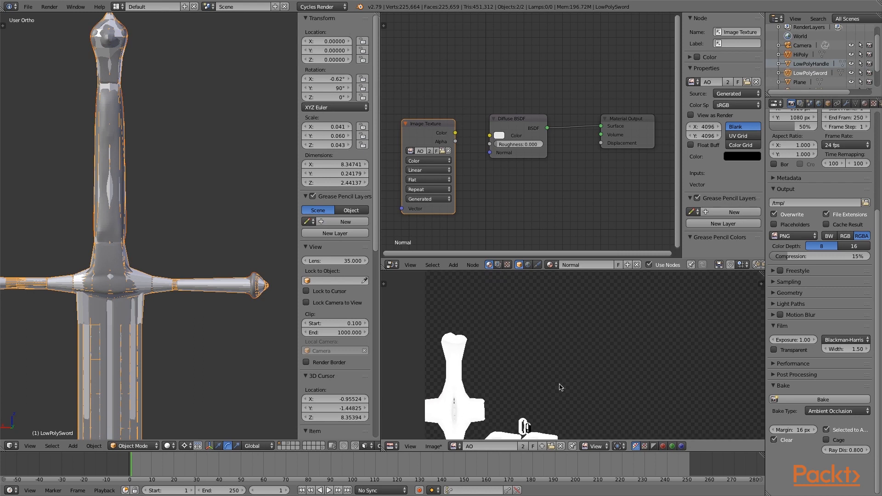
{"action": "scroll", "coordinate": [560, 387], "scroll_direction": "down", "scroll_amount": 5}
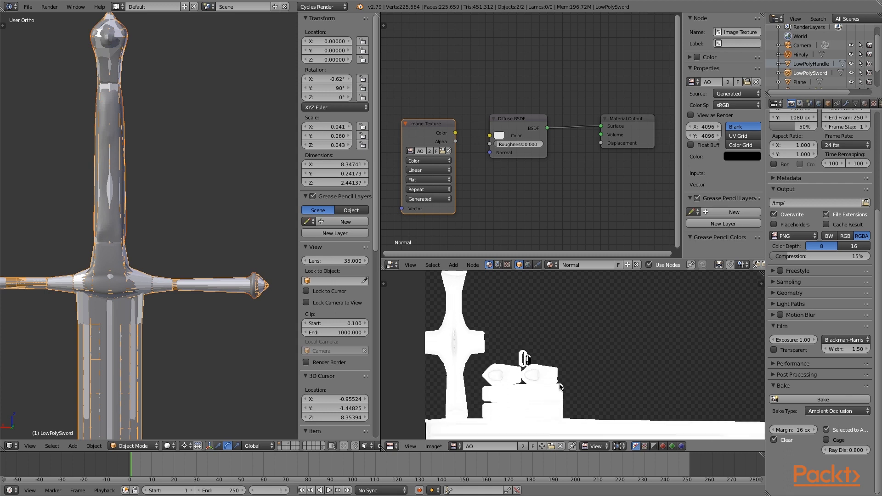
{"action": "scroll", "coordinate": [559, 387], "scroll_direction": "down", "scroll_amount": 2, "text": "shift"}
{"action": "scroll", "coordinate": [560, 387], "scroll_direction": "right", "scroll_amount": 3, "text": "ctrl"}
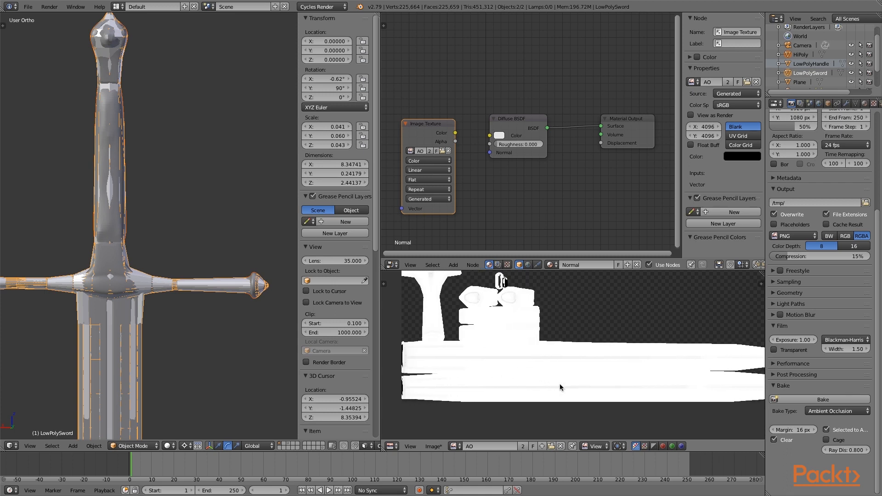
{"action": "scroll", "coordinate": [559, 384], "scroll_direction": "right", "scroll_amount": 6, "text": "ctrl"}
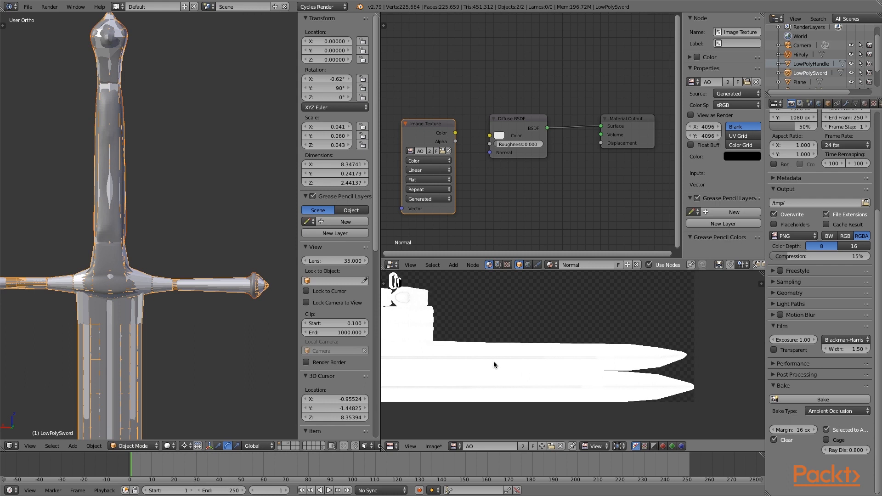
{"action": "scroll", "coordinate": [521, 358], "scroll_direction": "left", "scroll_amount": 6, "text": "ctrl"}
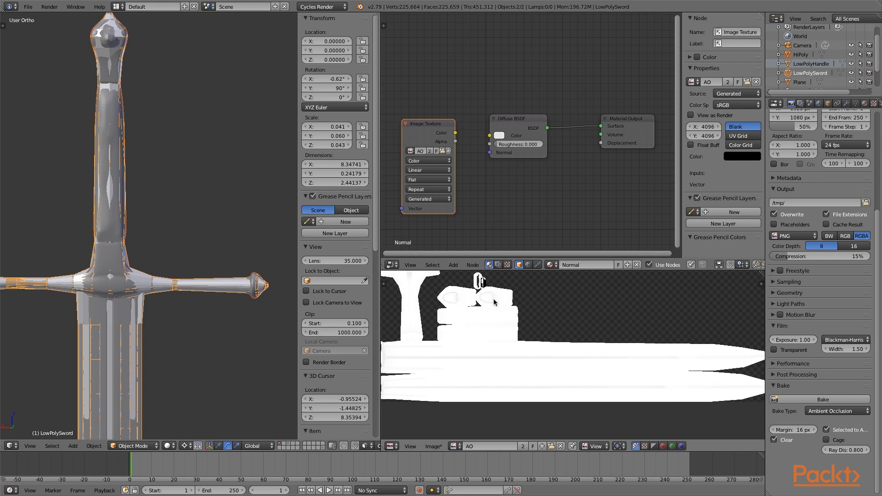
{"action": "scroll", "coordinate": [487, 305], "scroll_direction": "left", "scroll_amount": 3}
{"action": "scroll", "coordinate": [487, 308], "scroll_direction": "up", "scroll_amount": 5}
{"action": "scroll", "coordinate": [487, 308], "scroll_direction": "down", "scroll_amount": 2}
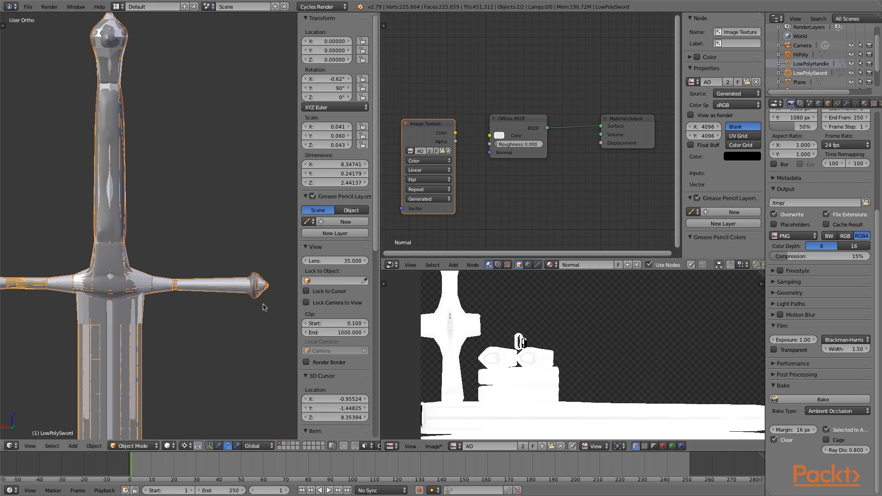
{"action": "scroll", "coordinate": [537, 339], "scroll_direction": "down", "scroll_amount": 1}
{"action": "scroll", "coordinate": [547, 339], "scroll_direction": "up", "scroll_amount": 4}
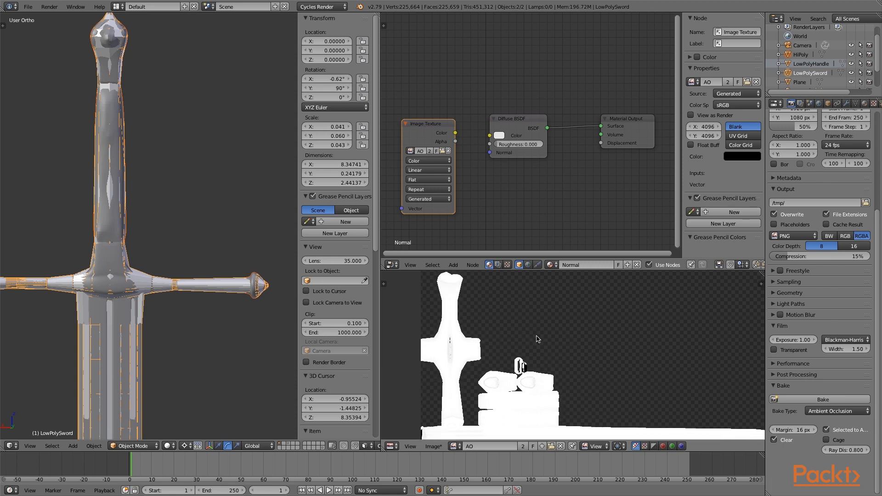
{"action": "scroll", "coordinate": [554, 341], "scroll_direction": "down", "scroll_amount": 1}
{"action": "scroll", "coordinate": [554, 340], "scroll_direction": "down", "scroll_amount": 5}
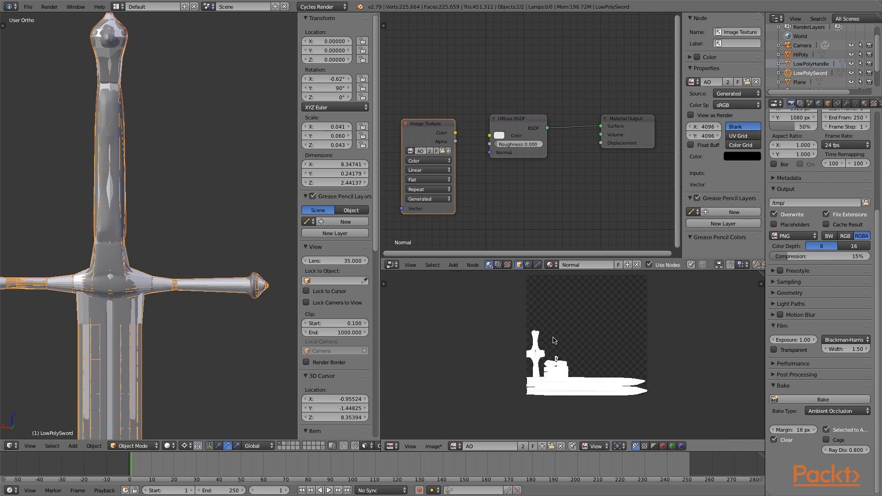
{"action": "scroll", "coordinate": [555, 340], "scroll_direction": "up", "scroll_amount": 4}
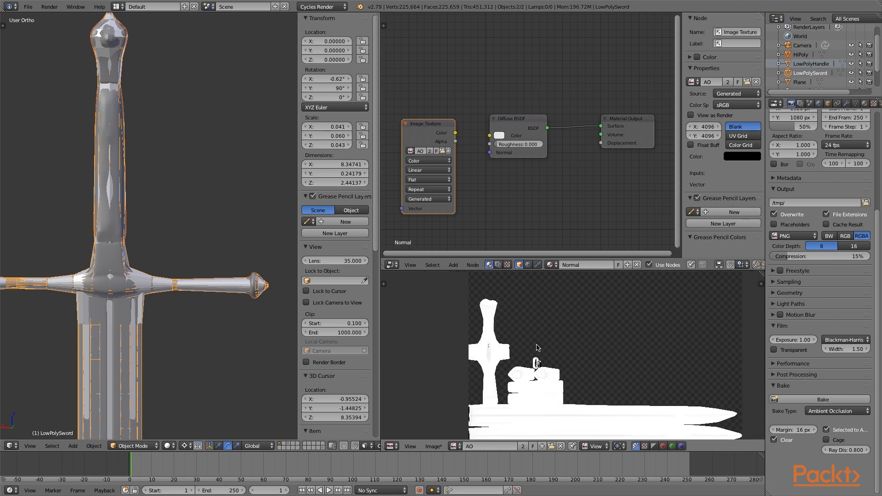